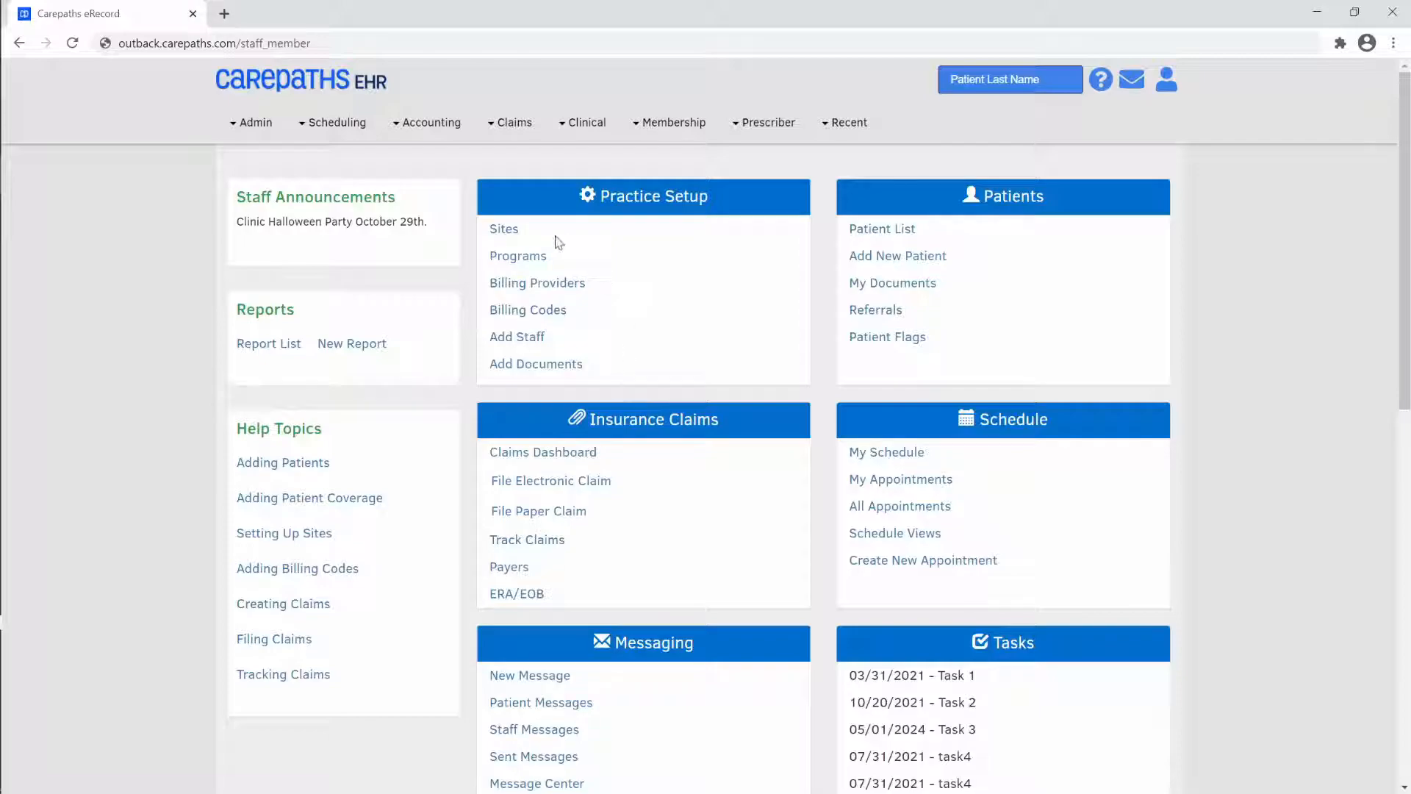
- Start a new site record from the membership site list
{"action": "left_click", "coordinate": [643, 130]}
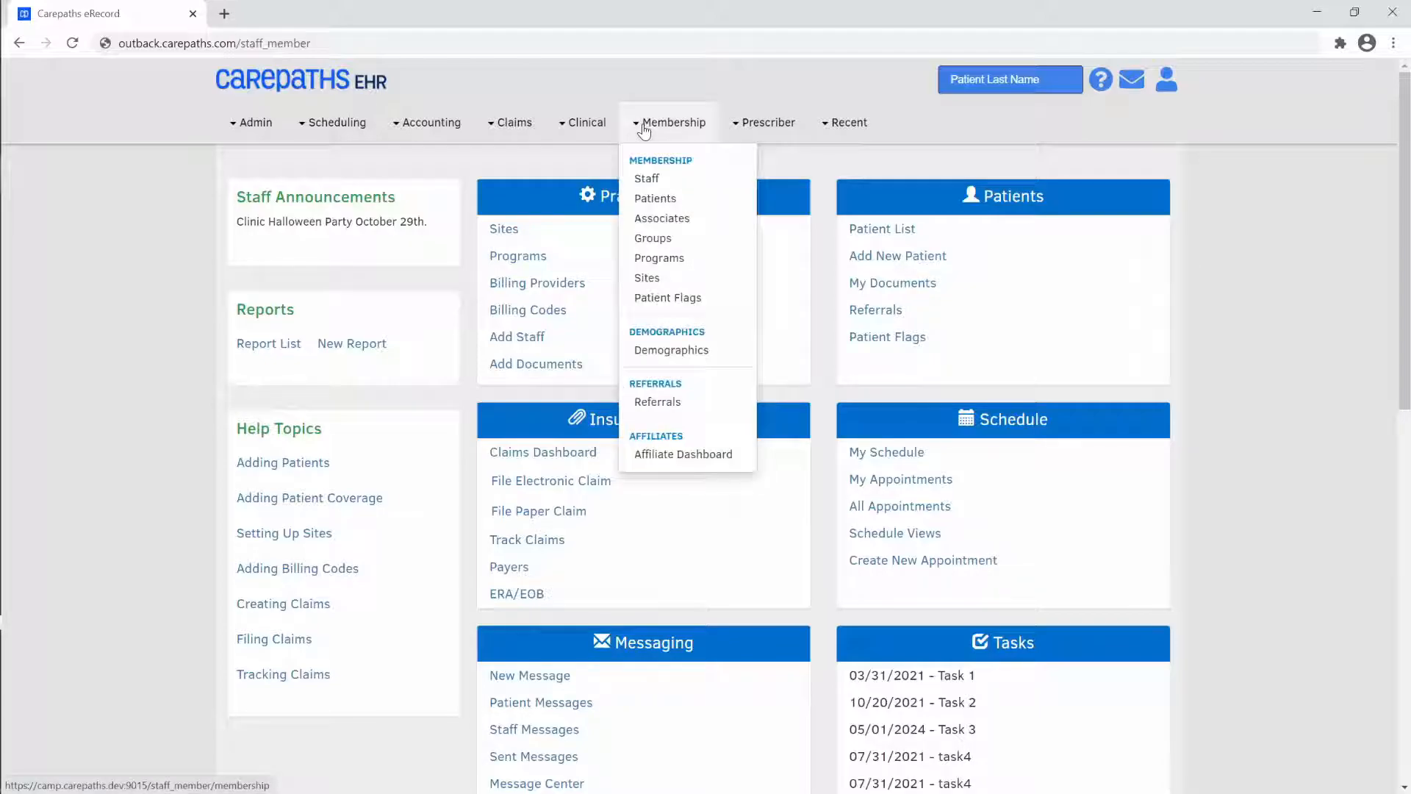
{"action": "left_click", "coordinate": [658, 279]}
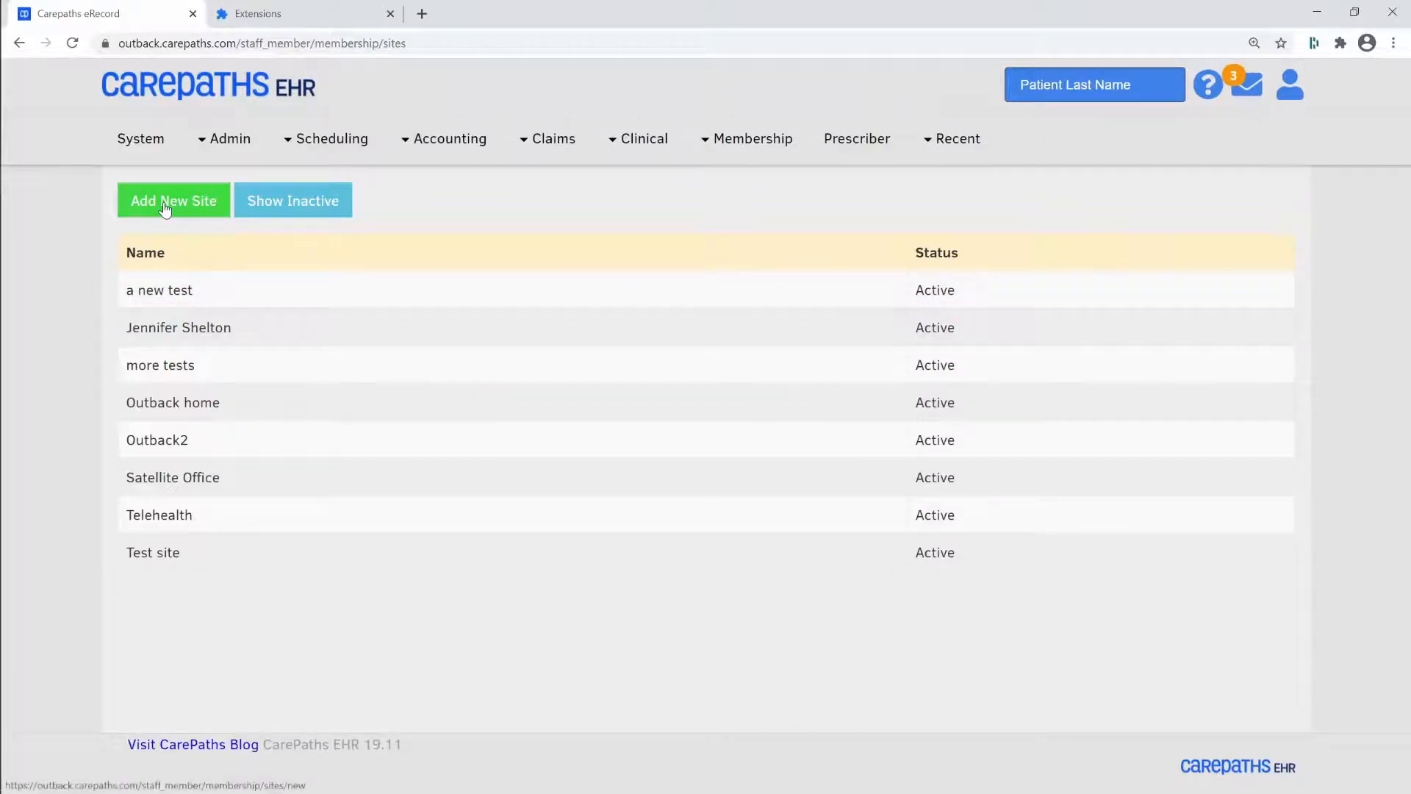
{"action": "left_click", "coordinate": [167, 209]}
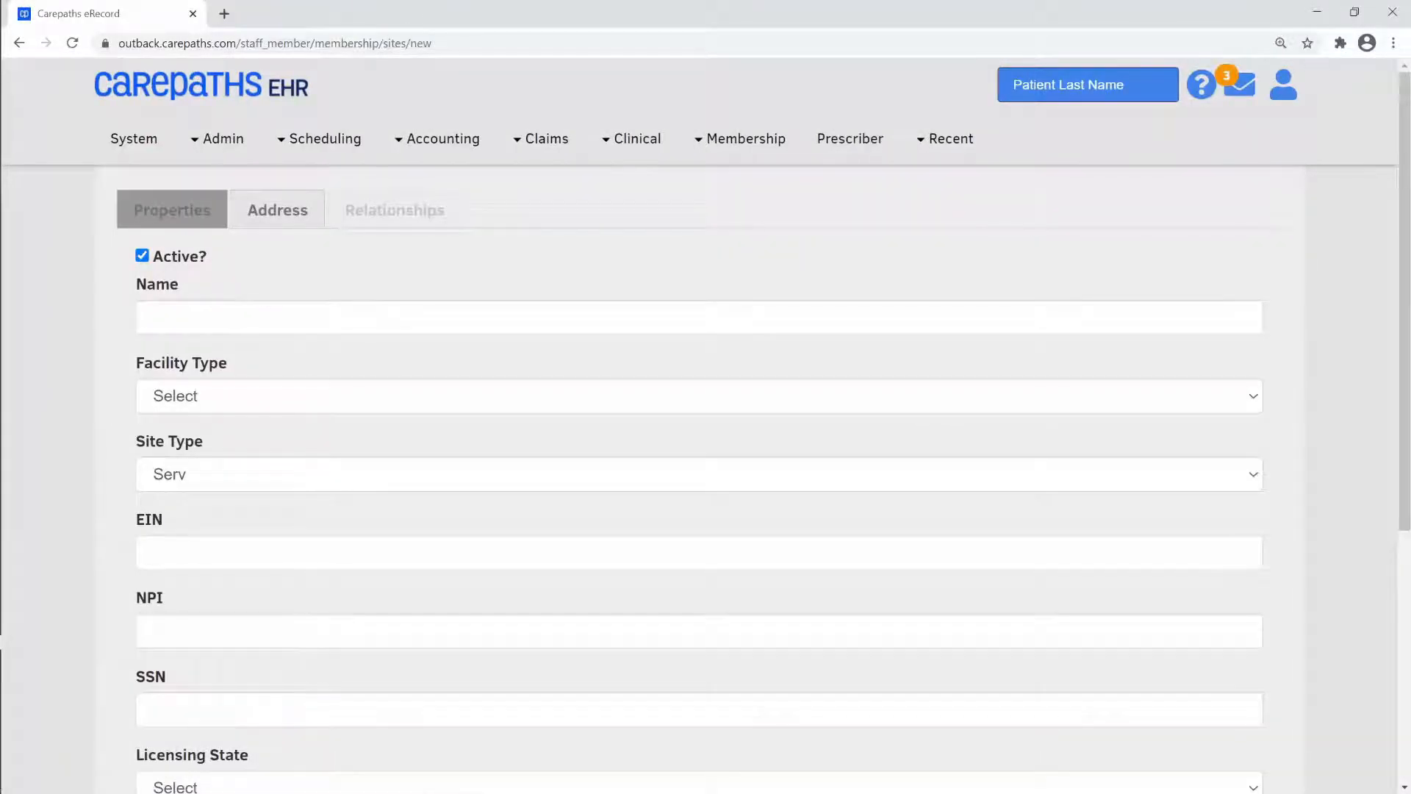
- Name the new site Teletherapy and set its facility type to 02: Telehealth
{"action": "left_click", "coordinate": [152, 318]}
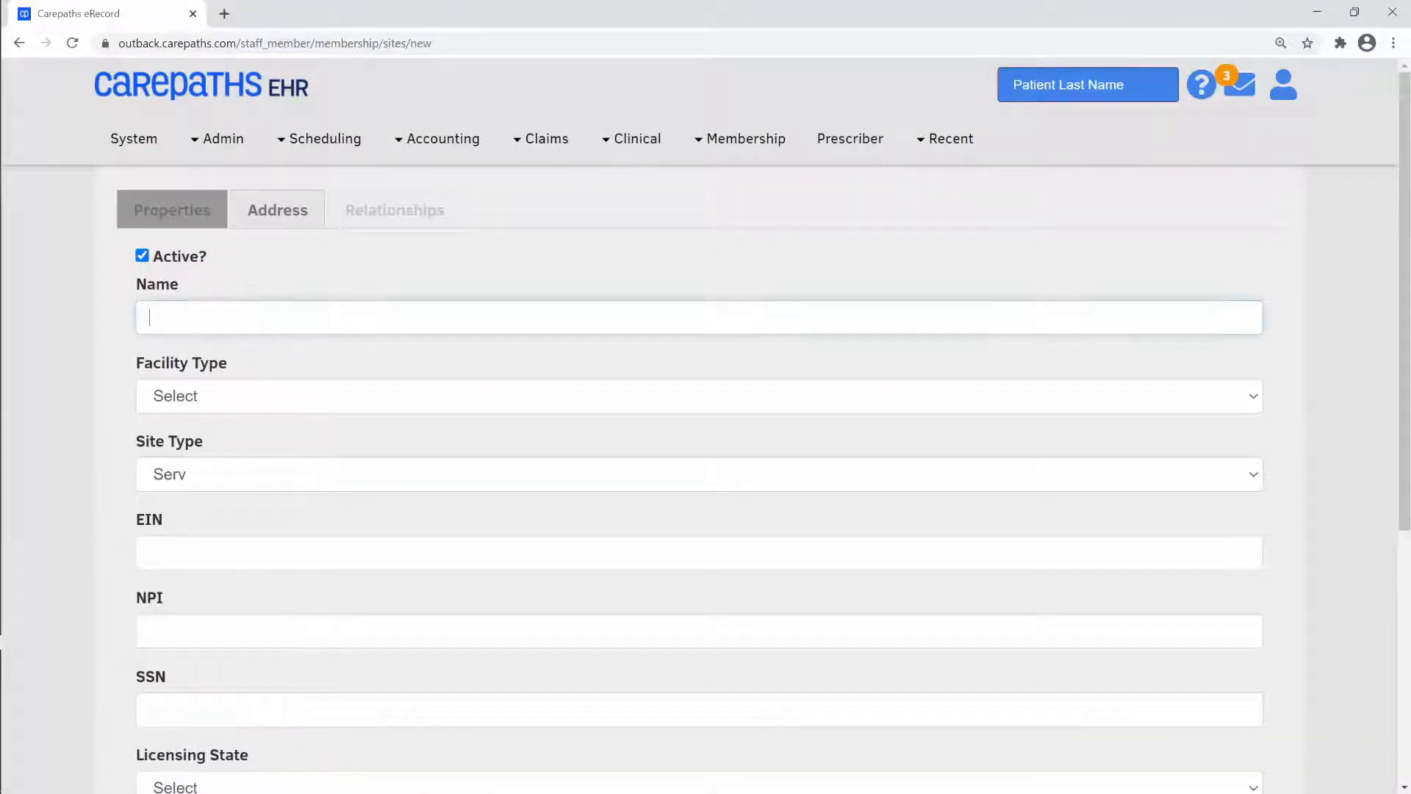
{"action": "type", "text": "Teletherapy"}
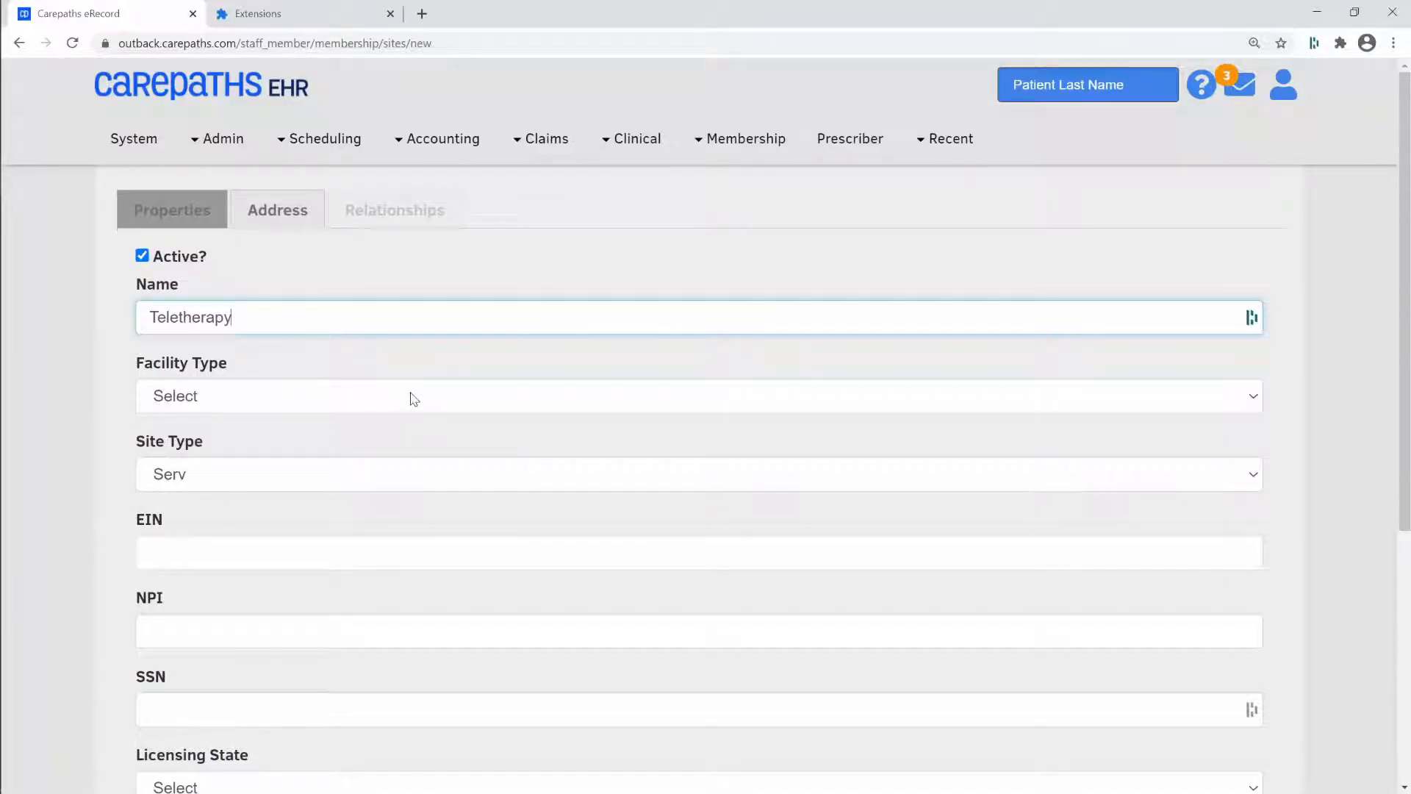
{"action": "left_click", "coordinate": [413, 399]}
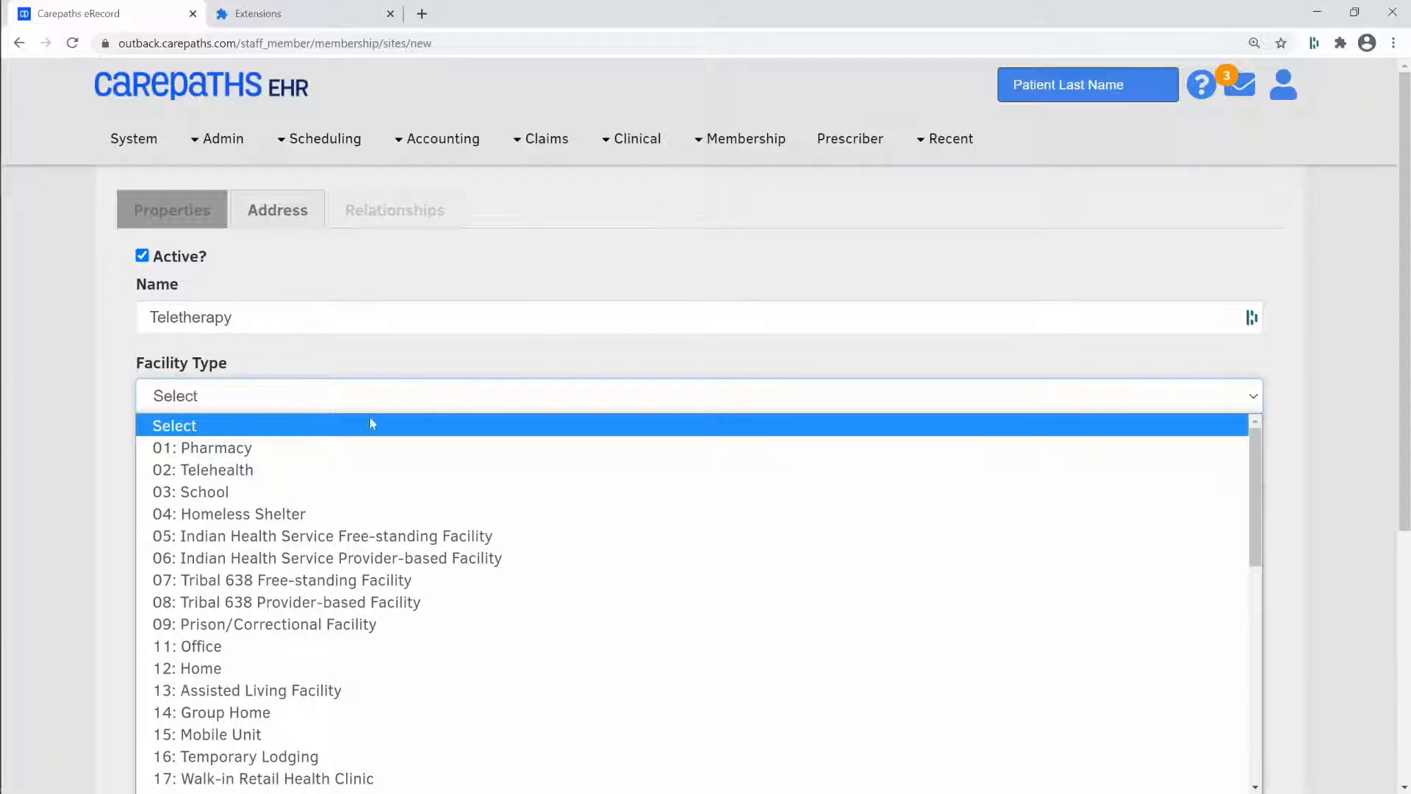
{"action": "left_click", "coordinate": [328, 467]}
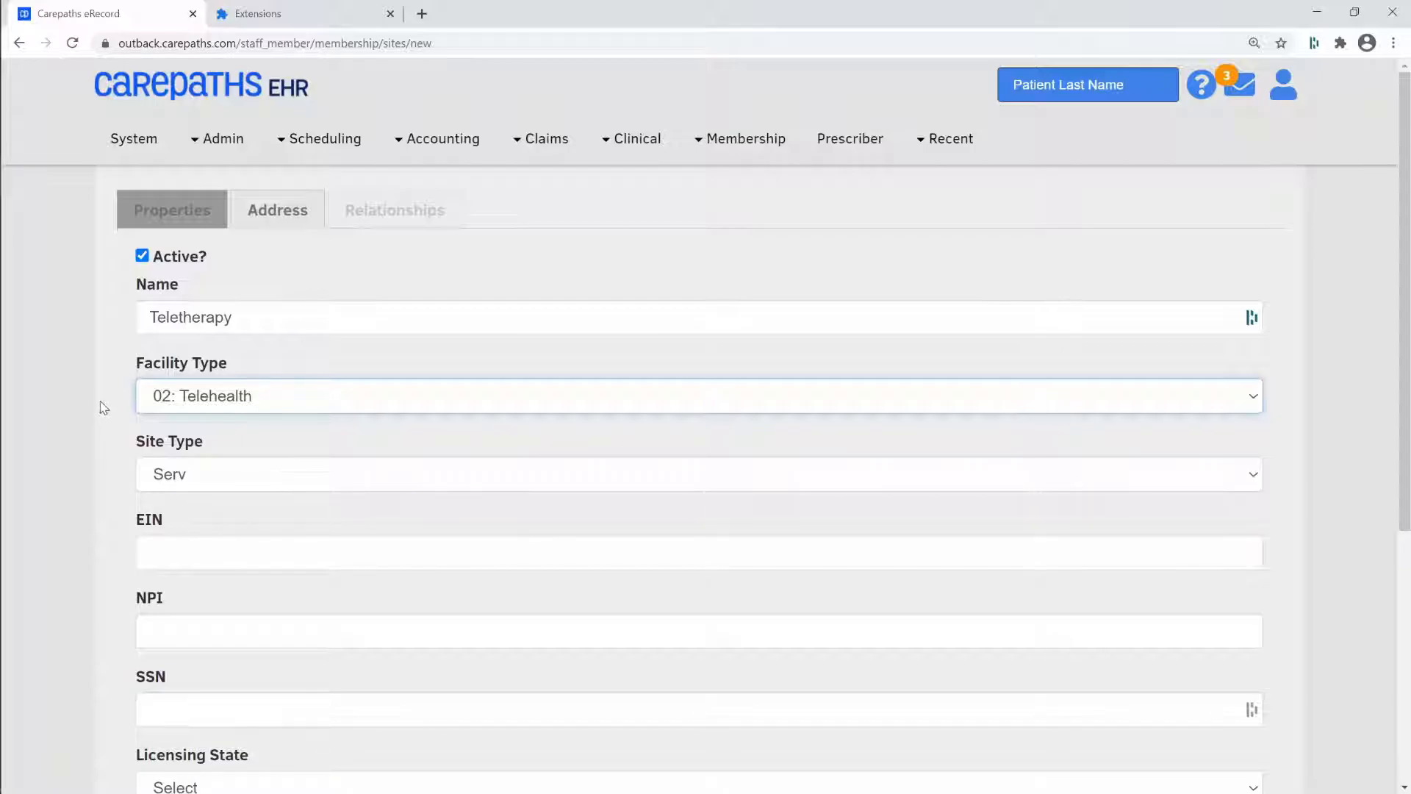
{"action": "scroll", "coordinate": [103, 423], "scroll_direction": "down", "scroll_amount": 3}
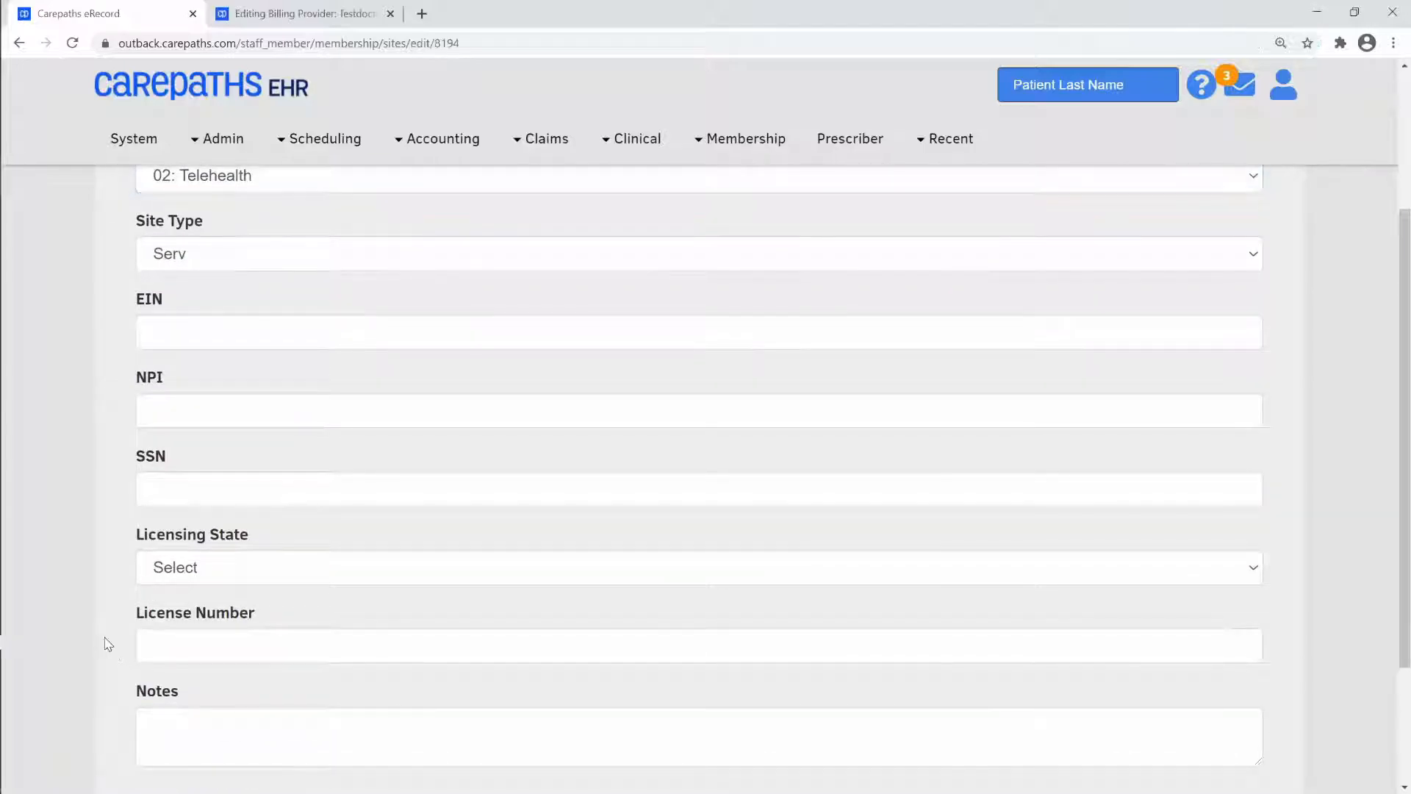
{"action": "scroll", "coordinate": [105, 644], "scroll_direction": "up", "scroll_amount": 3}
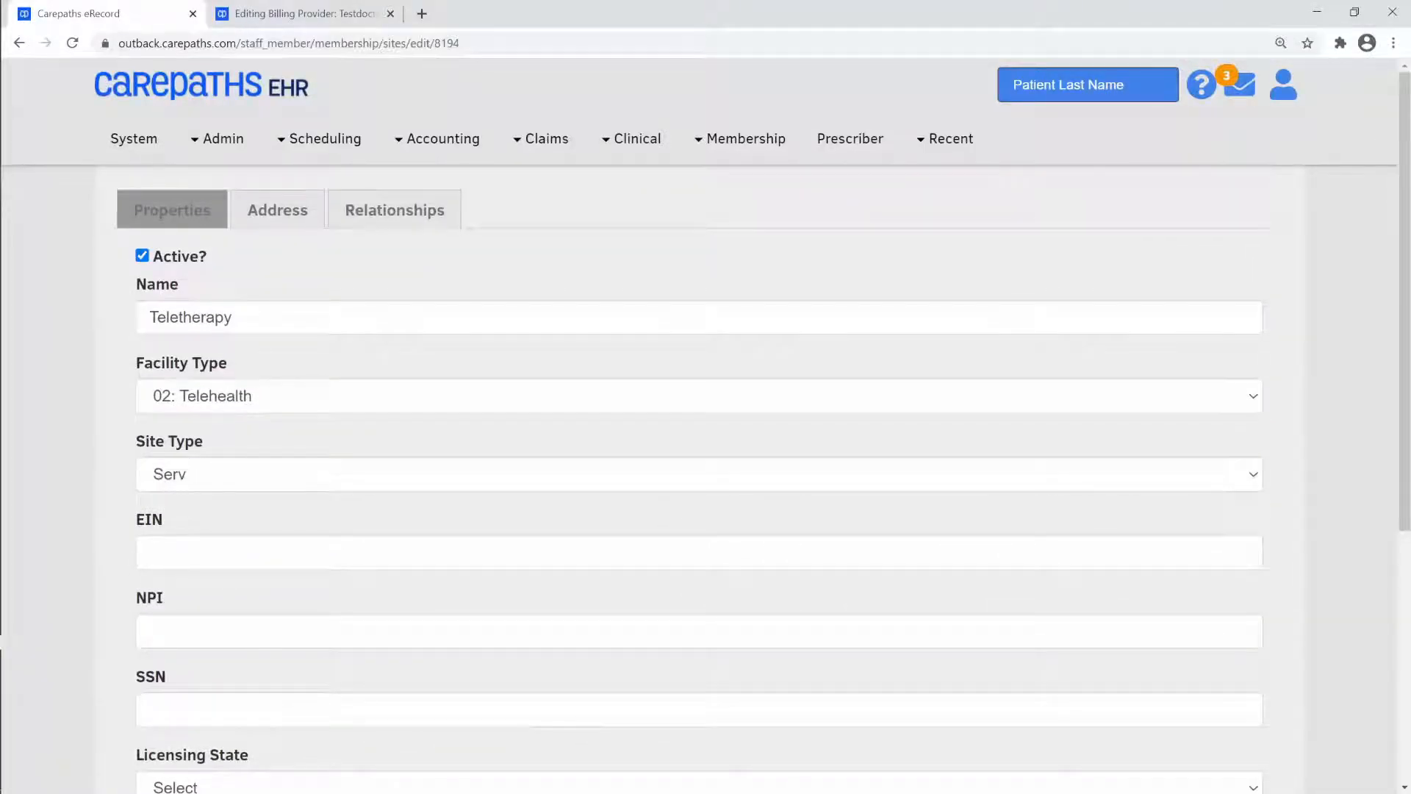
- Show the site's address section and open the Aetna billing provider's record for editing in a separate browser tab
{"action": "left_click", "coordinate": [282, 213]}
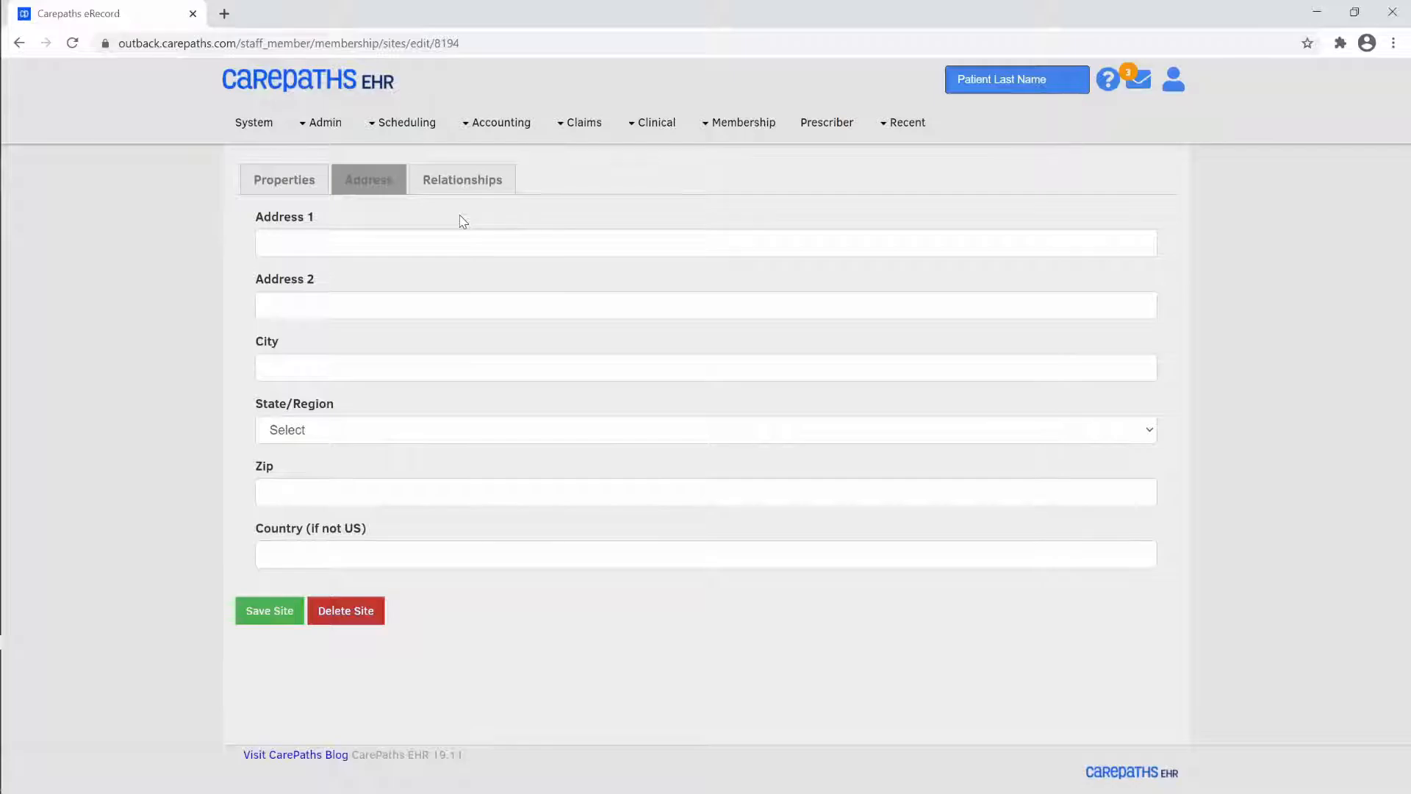
{"action": "left_click", "coordinate": [565, 130]}
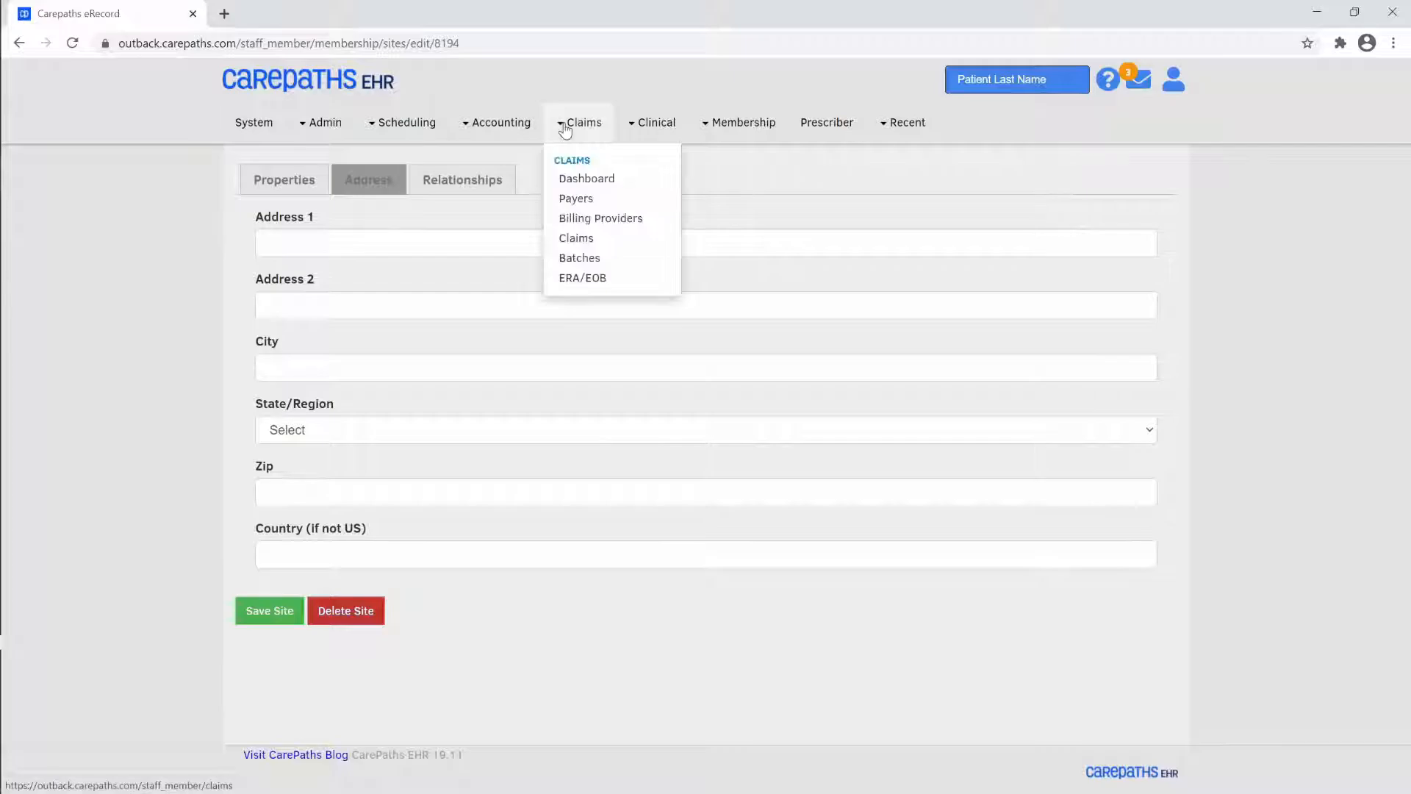
{"action": "right_click", "coordinate": [588, 218]}
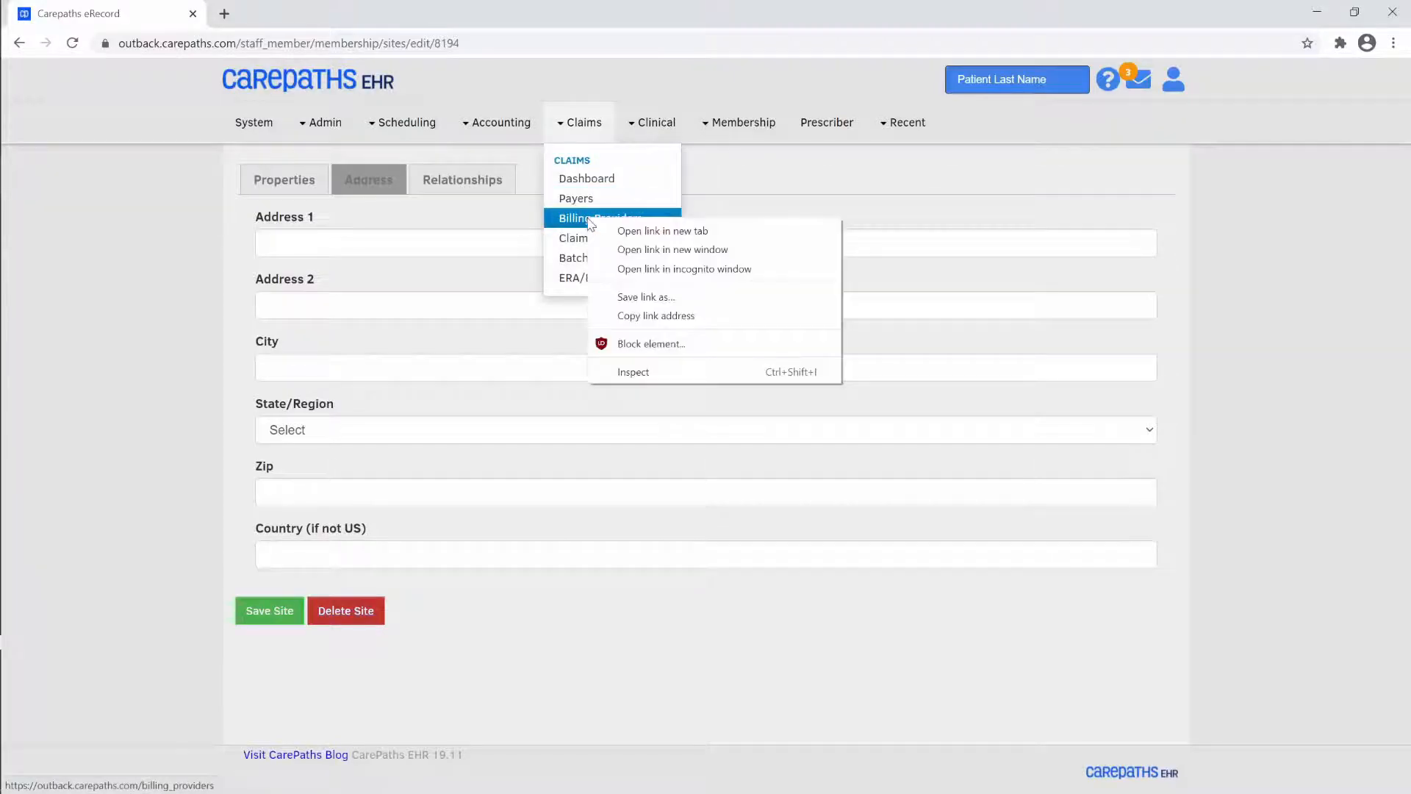
{"action": "left_click", "coordinate": [630, 232]}
{"action": "key", "text": "ctrl+Tab"}
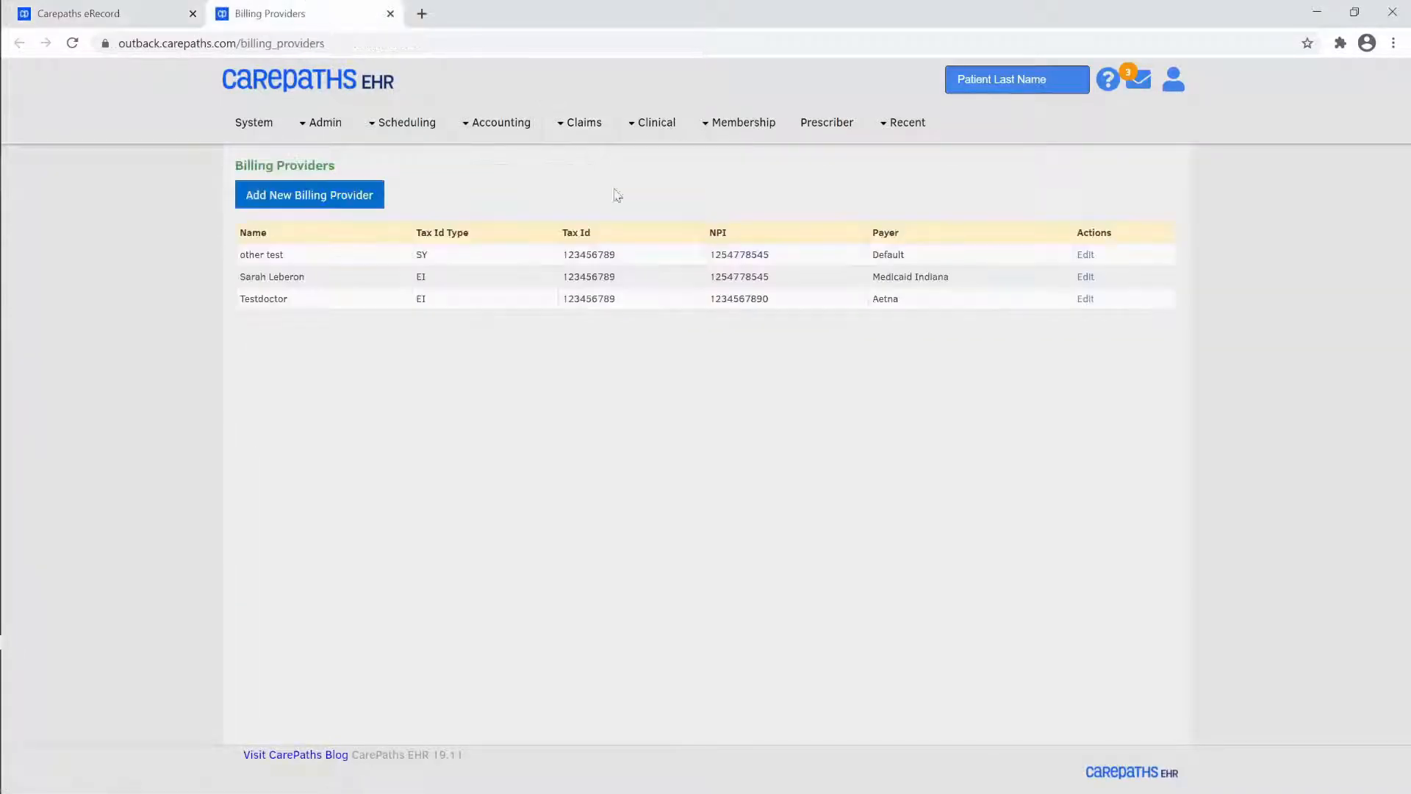
{"action": "left_click", "coordinate": [1085, 299]}
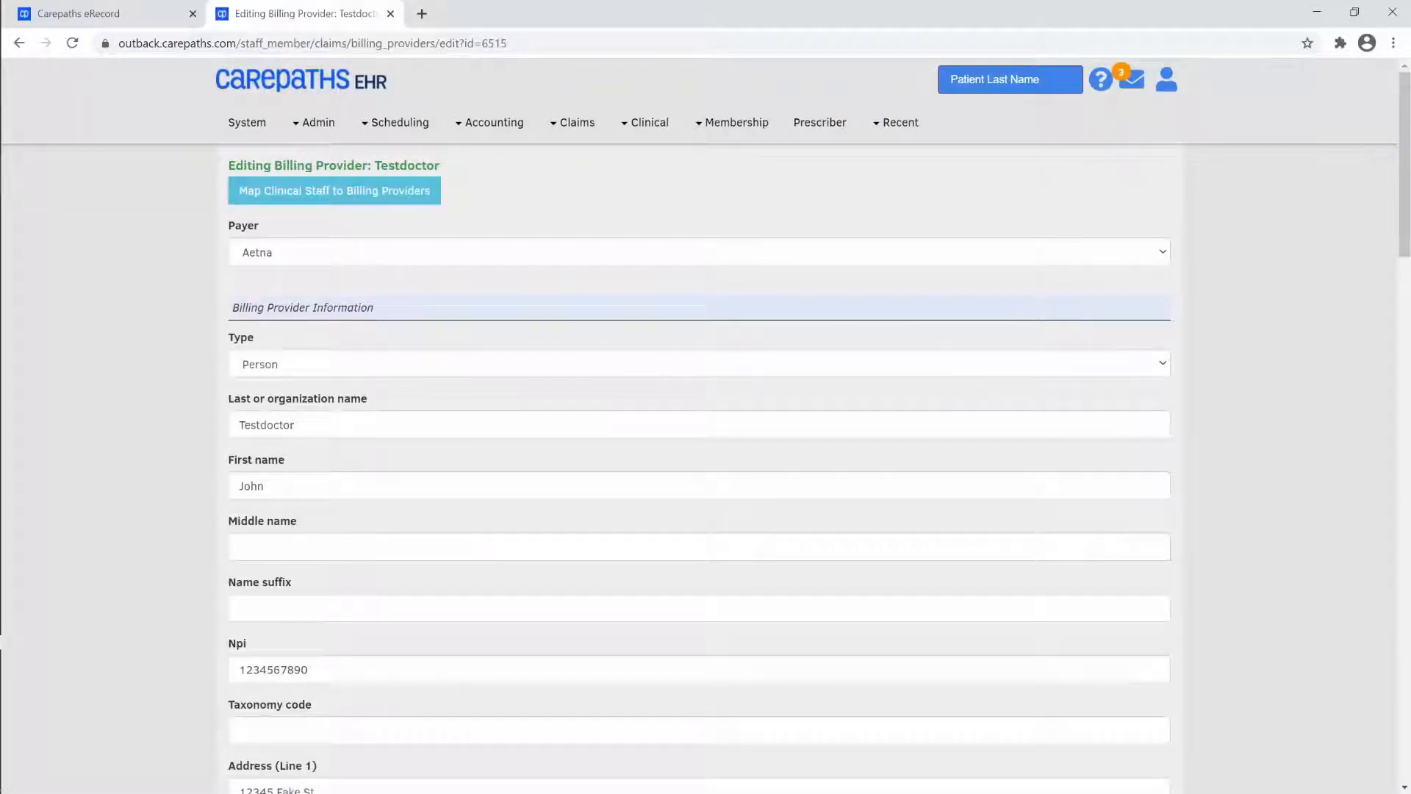
- Copy the first address line from the billing provider's record into the site's Address 1 field
{"action": "scroll", "coordinate": [712, 409], "scroll_direction": "down", "scroll_amount": 6}
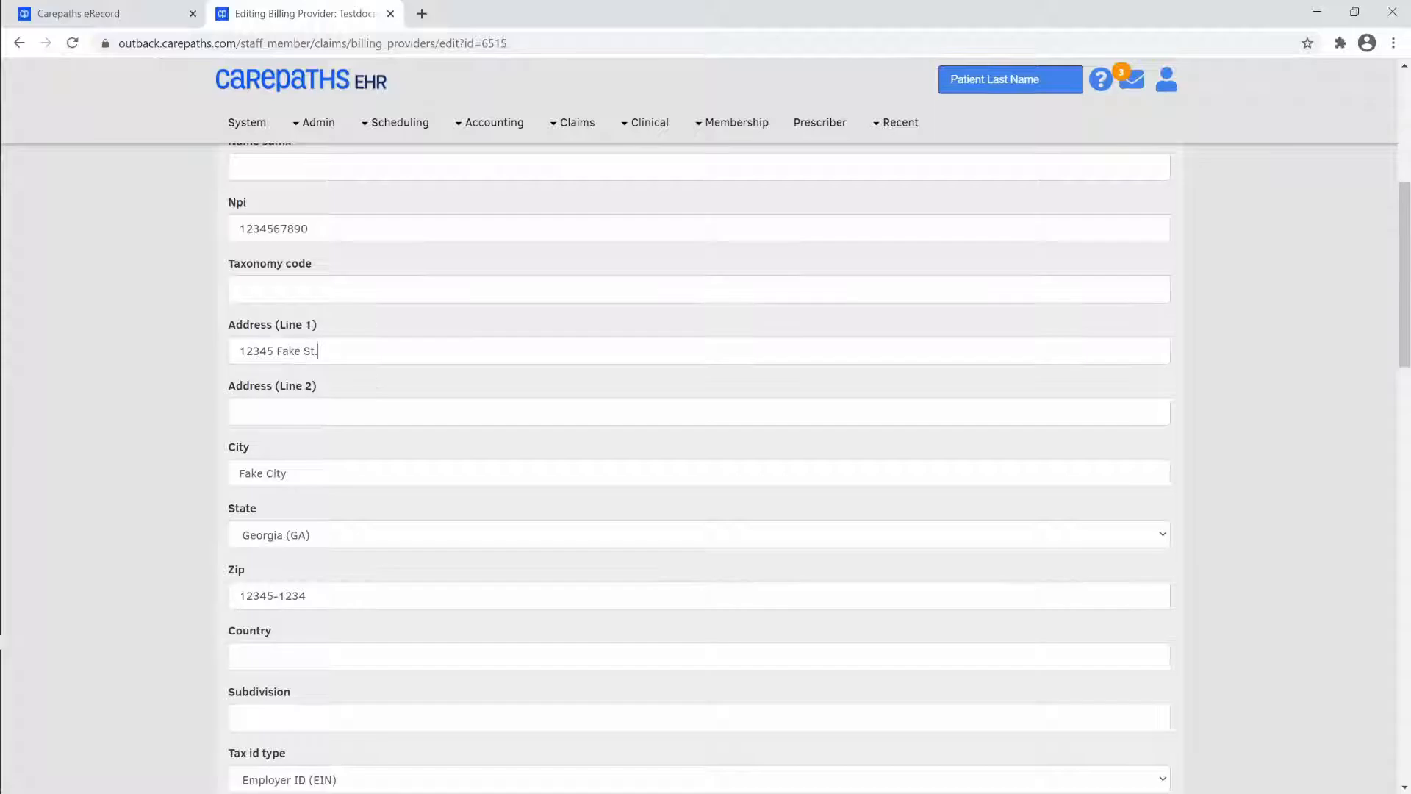
{"action": "triple_click", "coordinate": [232, 351]}
{"action": "key", "text": "ctrl+c"}
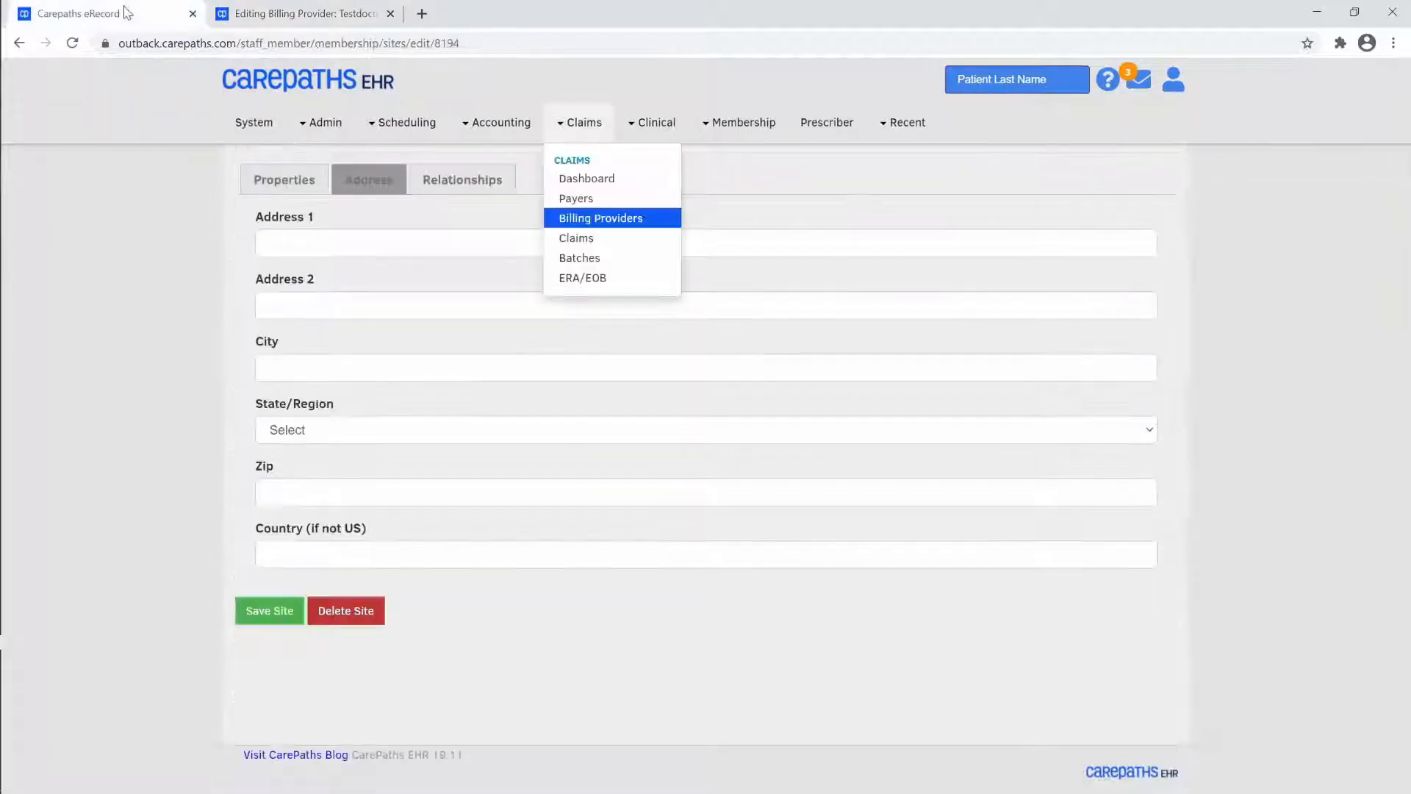
{"action": "left_click", "coordinate": [266, 243]}
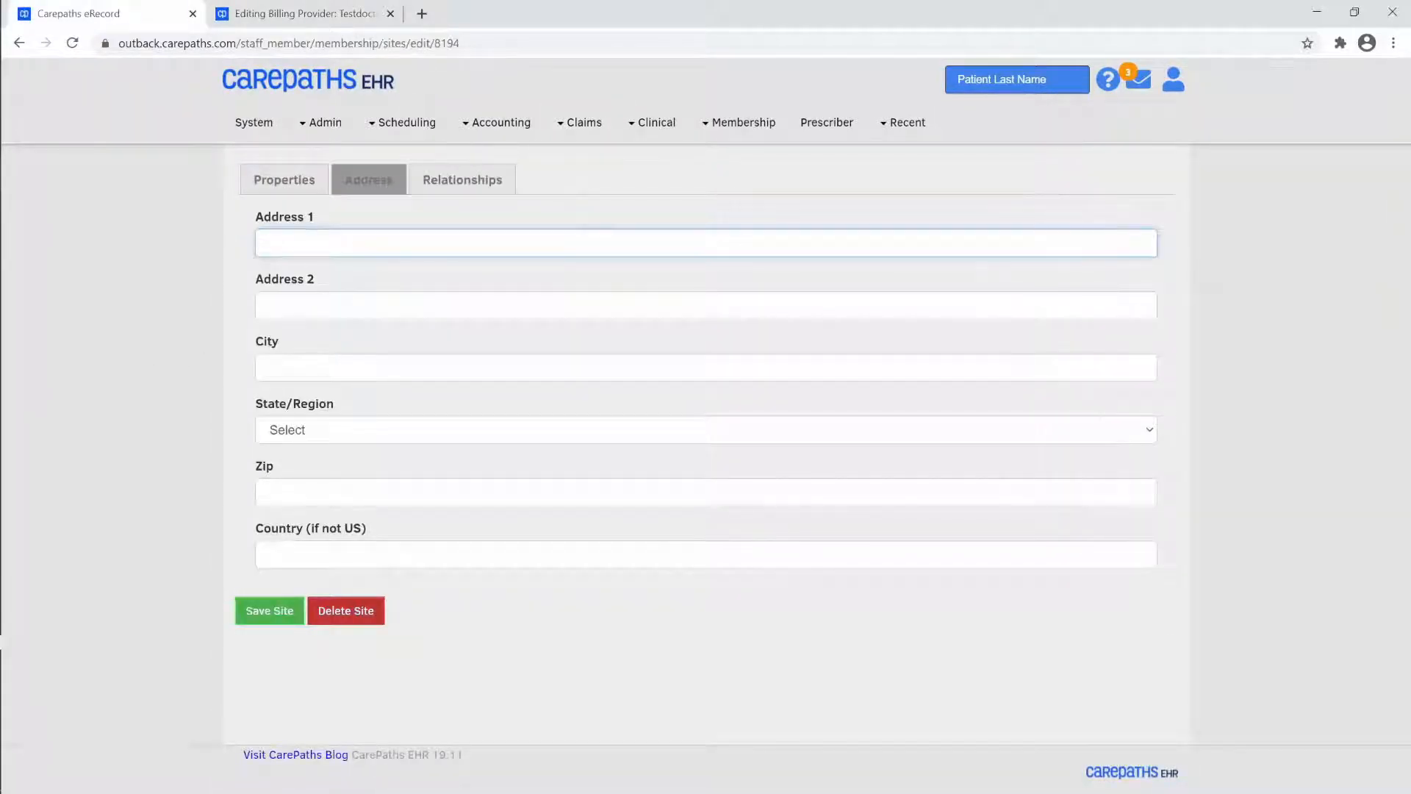
{"action": "key", "text": "ctrl+v"}
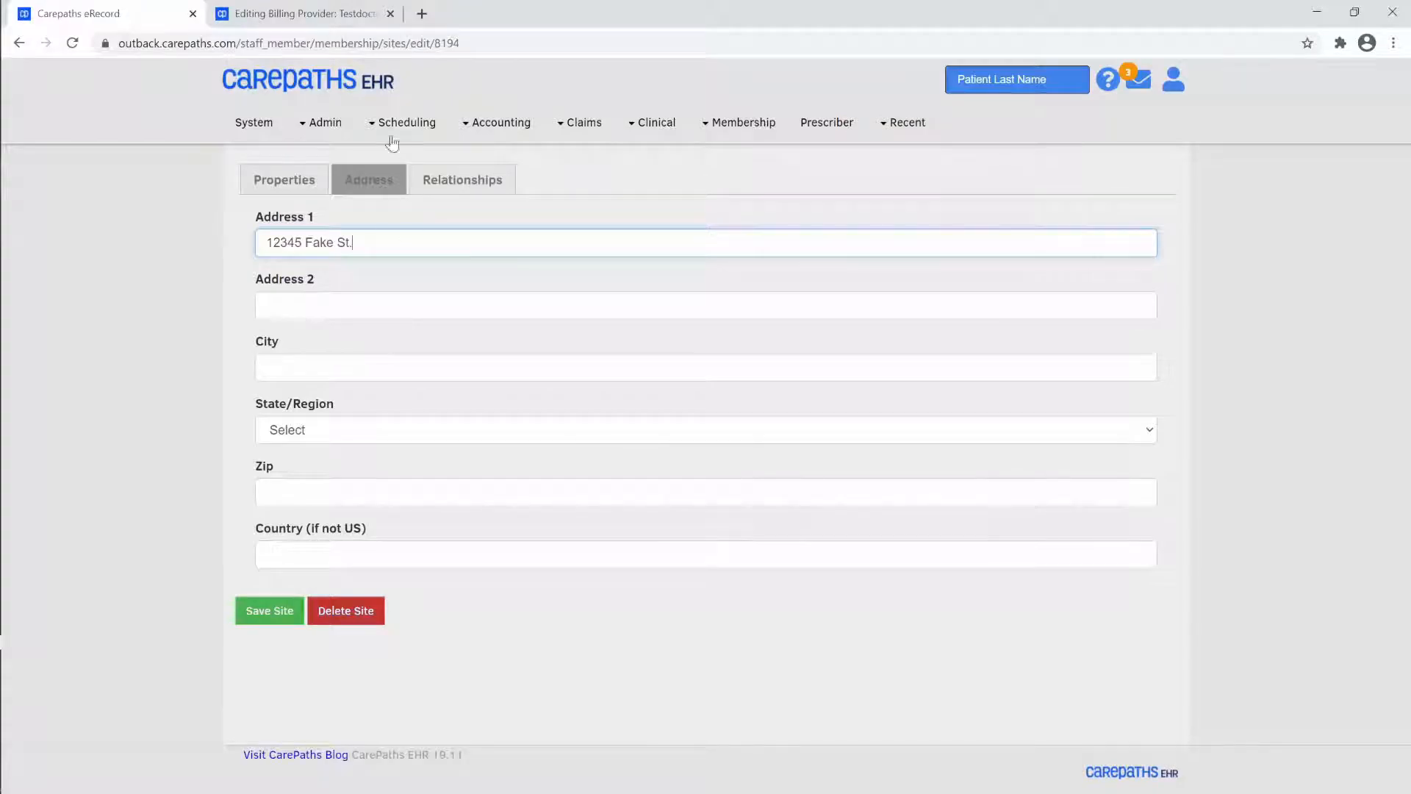
- Copy the billing provider's city into the site's address and set the site's state to Georgia
{"action": "left_click", "coordinate": [316, 24]}
{"action": "triple_click", "coordinate": [327, 476]}
{"action": "key", "text": "ctrl+c"}
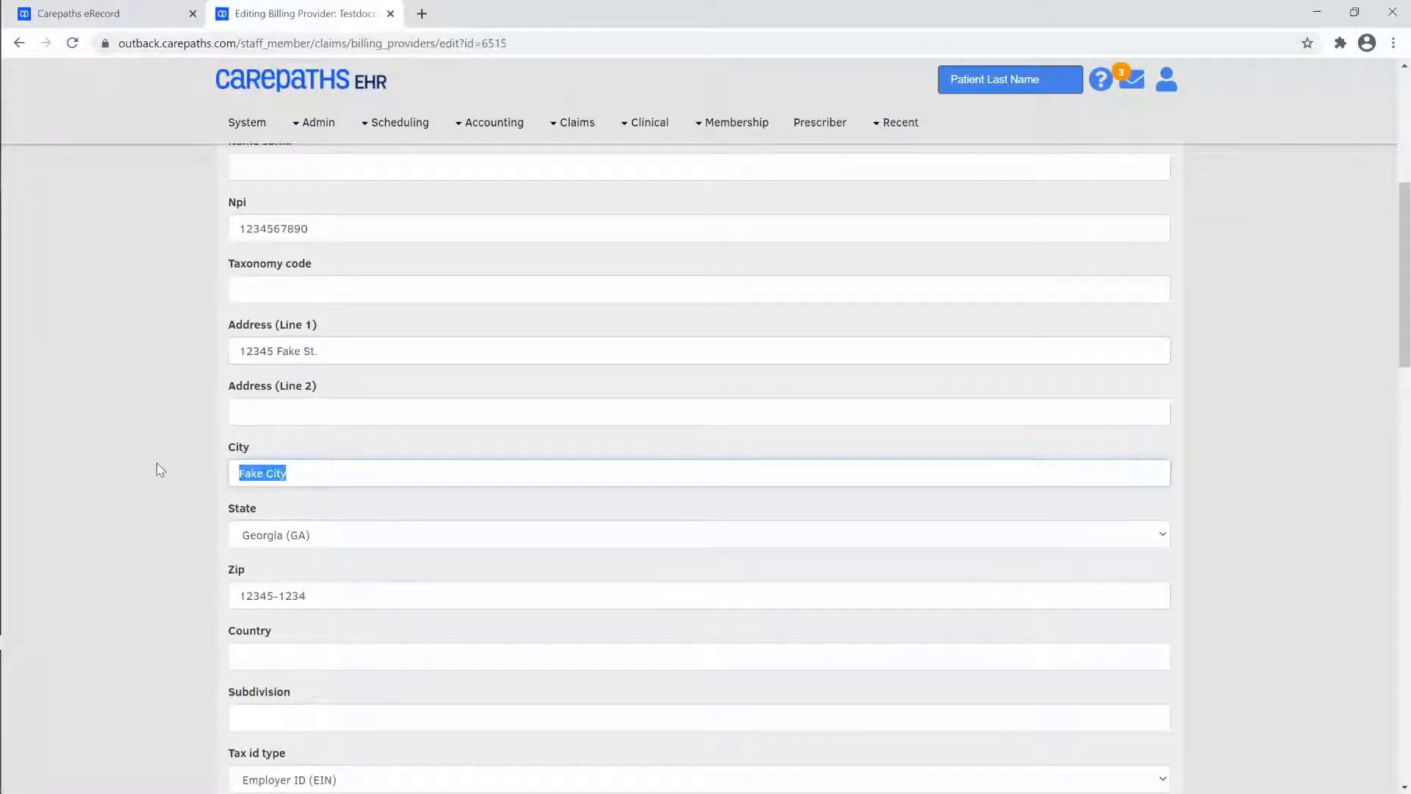
{"action": "left_click", "coordinate": [99, 23]}
{"action": "left_click", "coordinate": [314, 356]}
{"action": "key", "text": "ctrl+v"}
{"action": "left_click", "coordinate": [349, 432]}
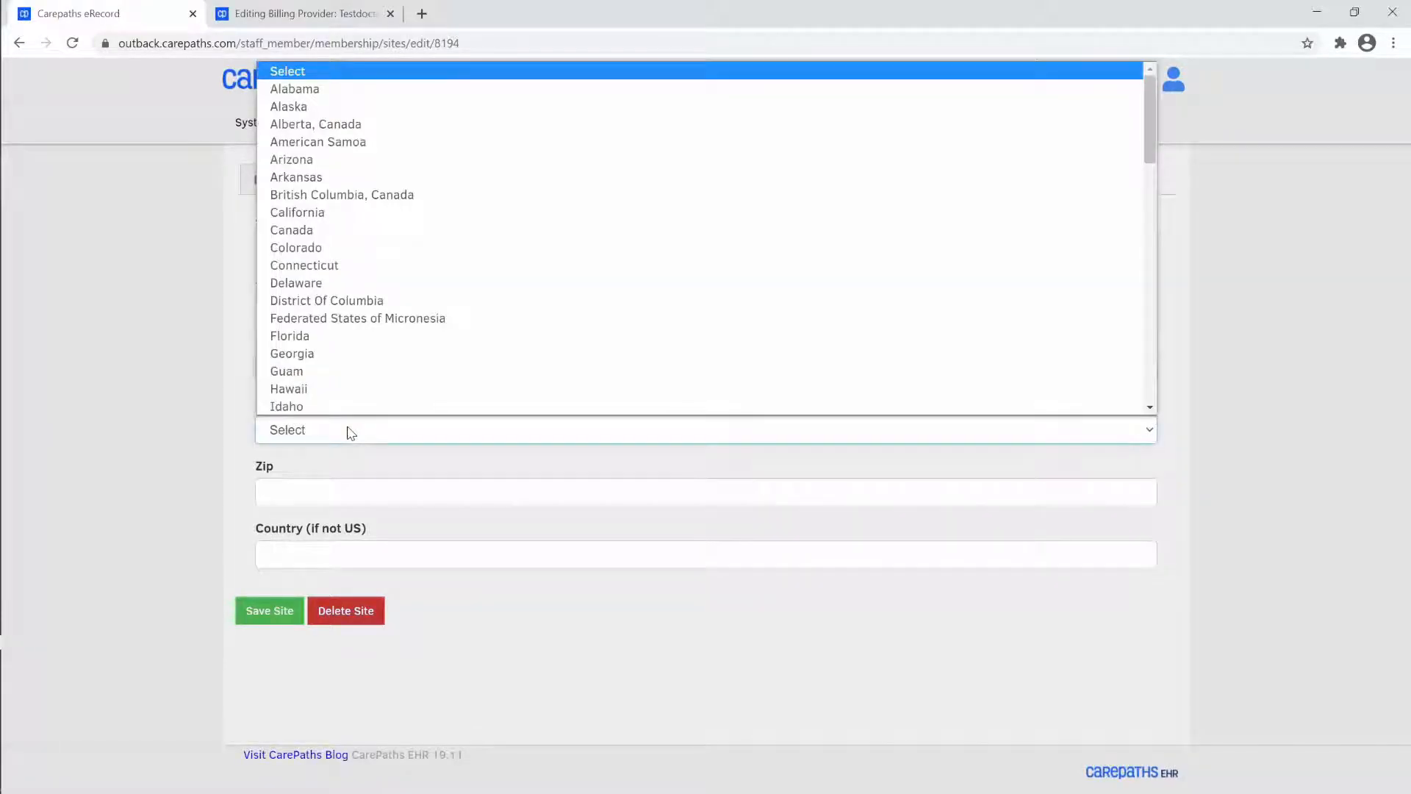
{"action": "left_click", "coordinate": [321, 353]}
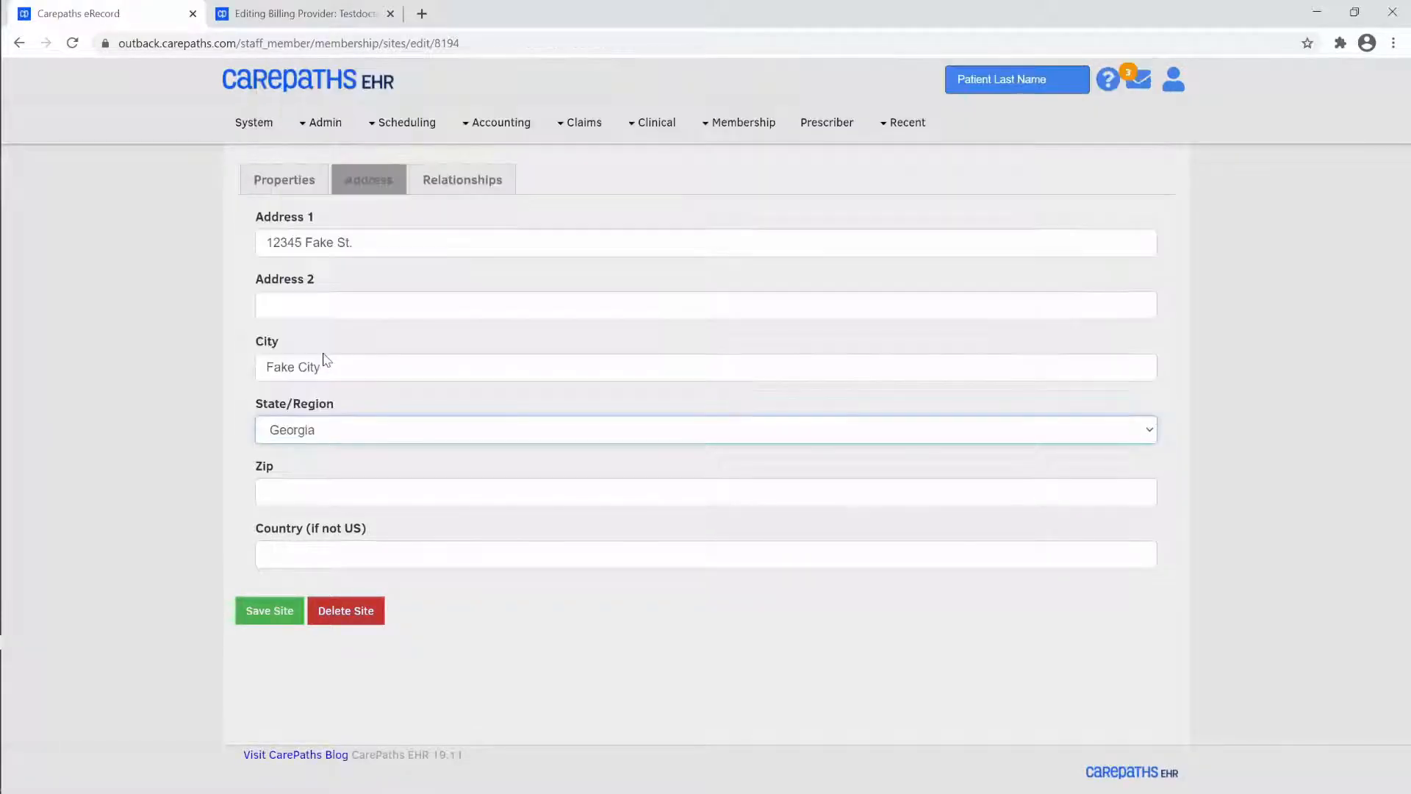
- Enter the billing provider's nine-digit zip code in the site's address and save the site
{"action": "left_click", "coordinate": [353, 15]}
{"action": "key", "text": "Tab"}
{"action": "key", "text": "Tab"}
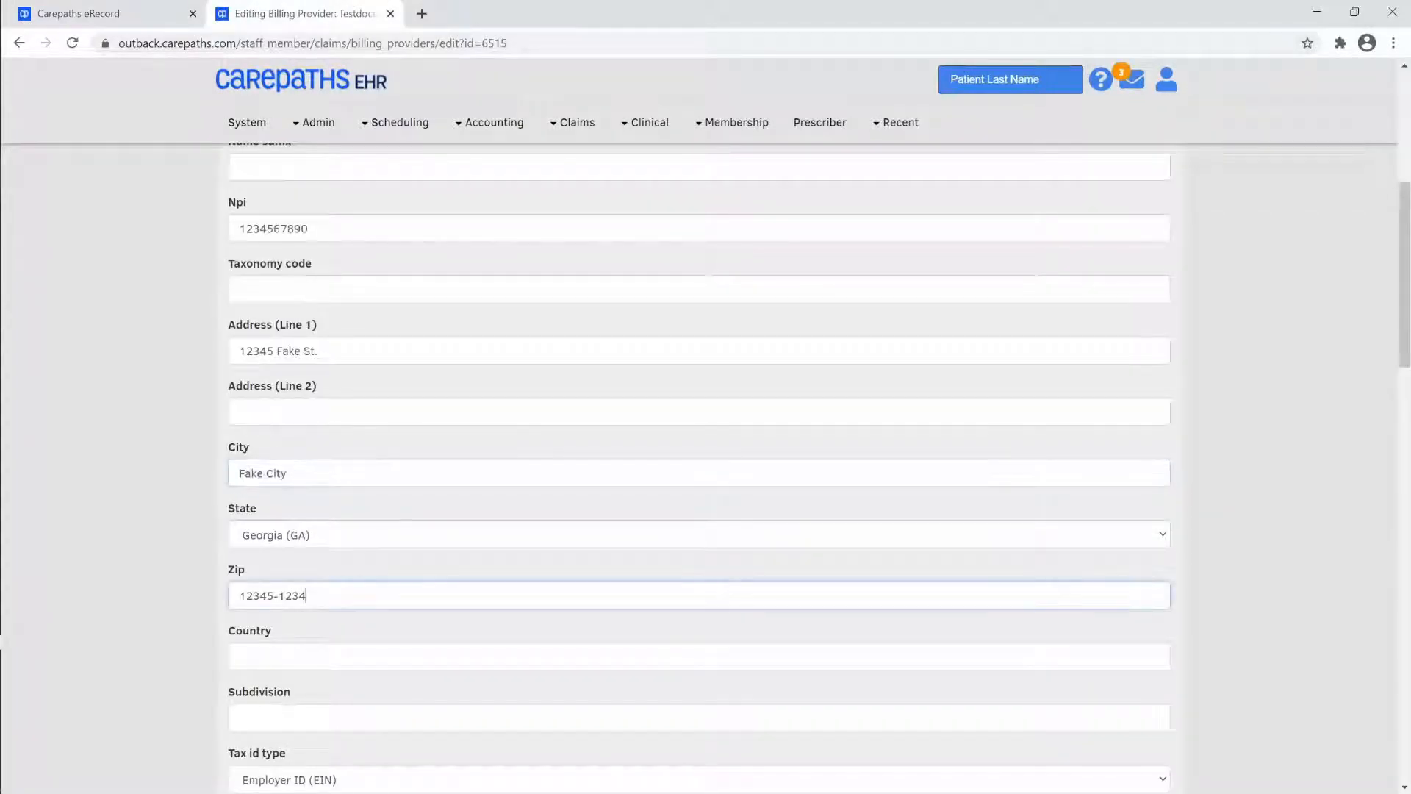
{"action": "left_click", "coordinate": [193, 594]}
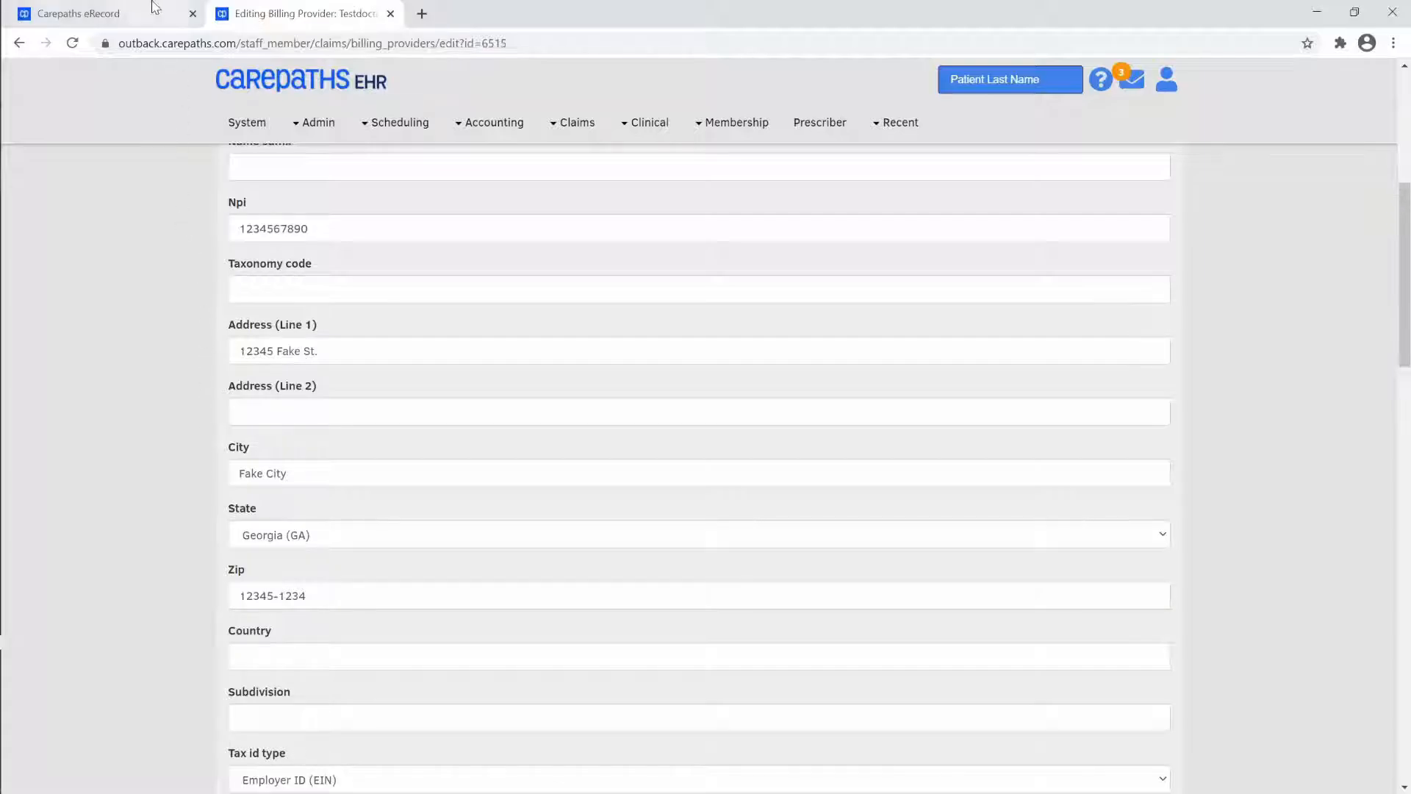
{"action": "left_click", "coordinate": [144, 14]}
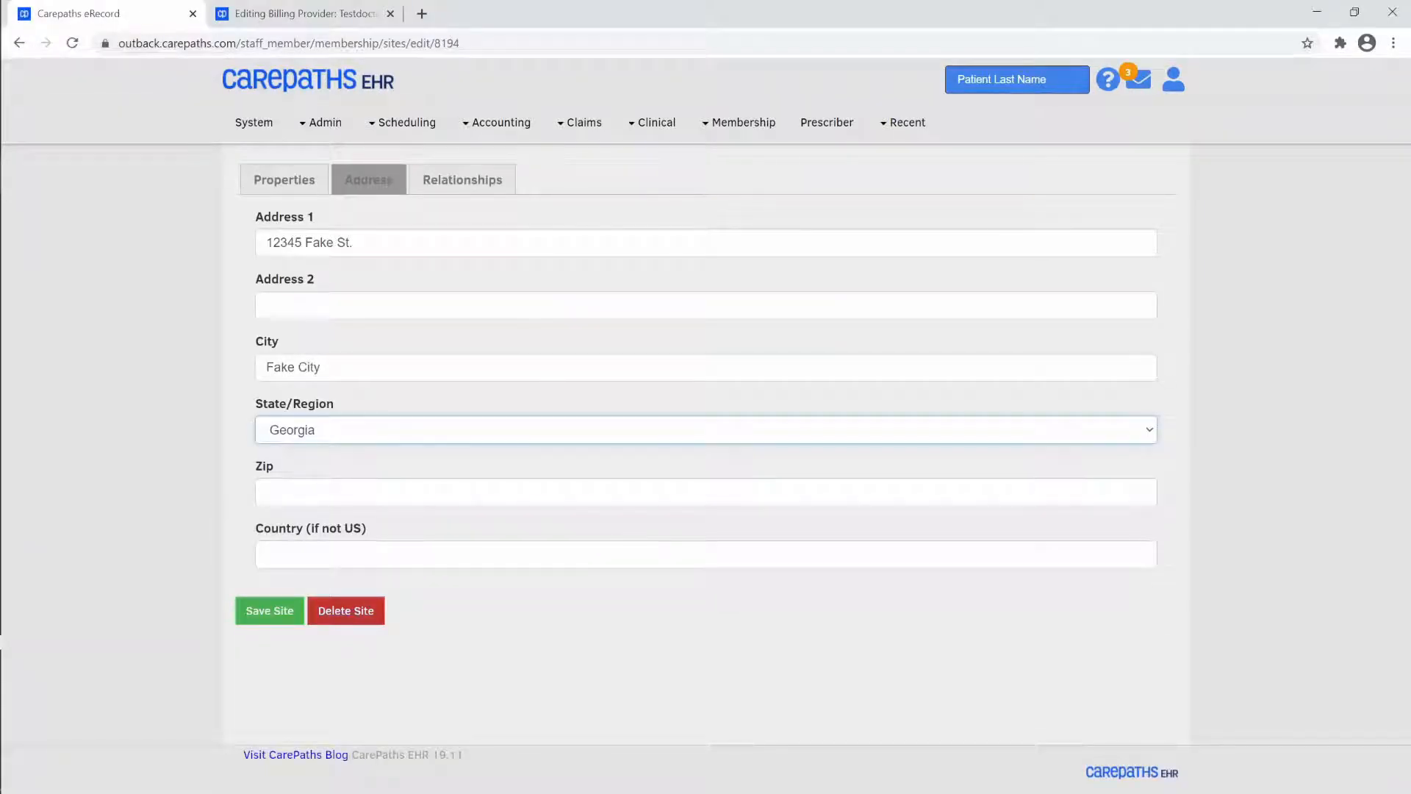
{"action": "left_click", "coordinate": [323, 492]}
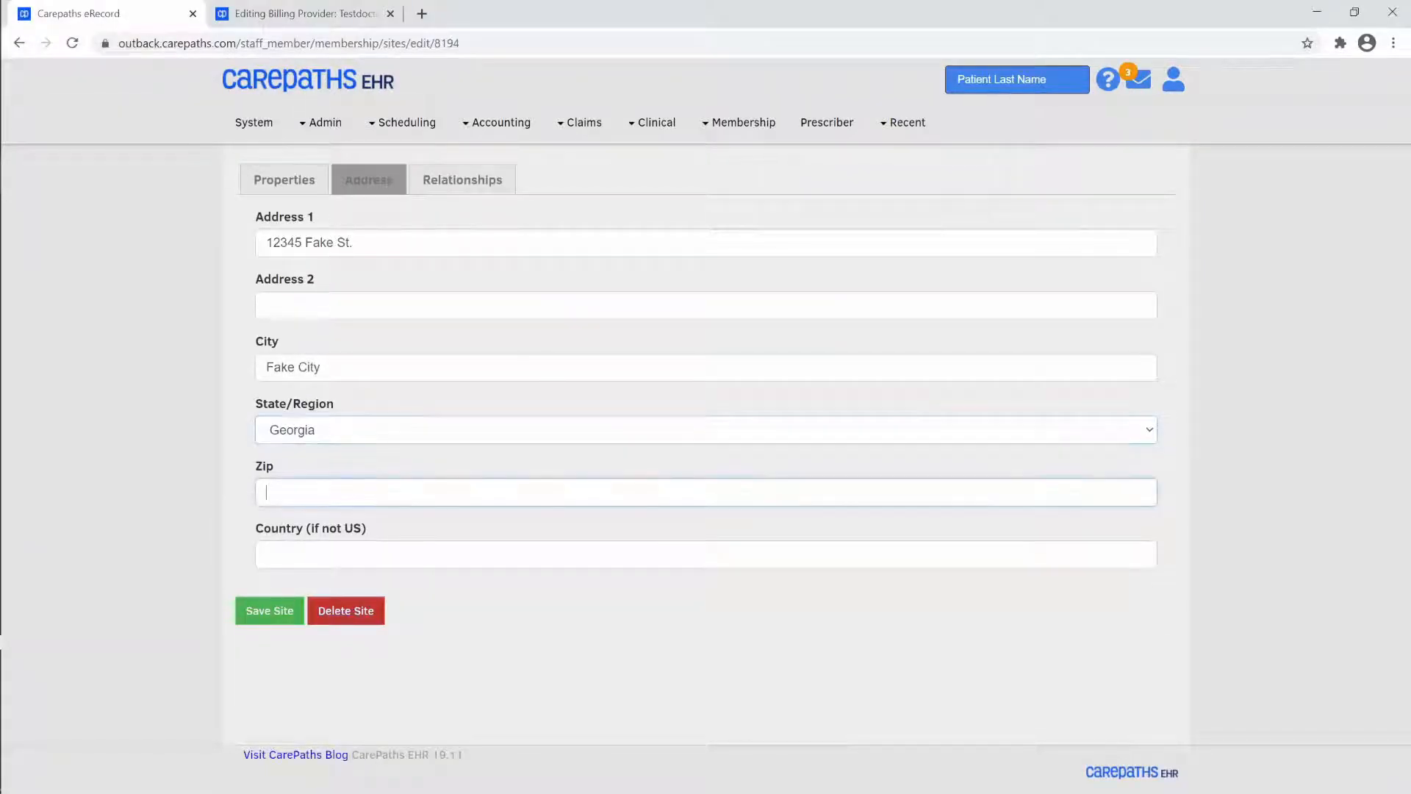
{"action": "type", "text": "12345-1234"}
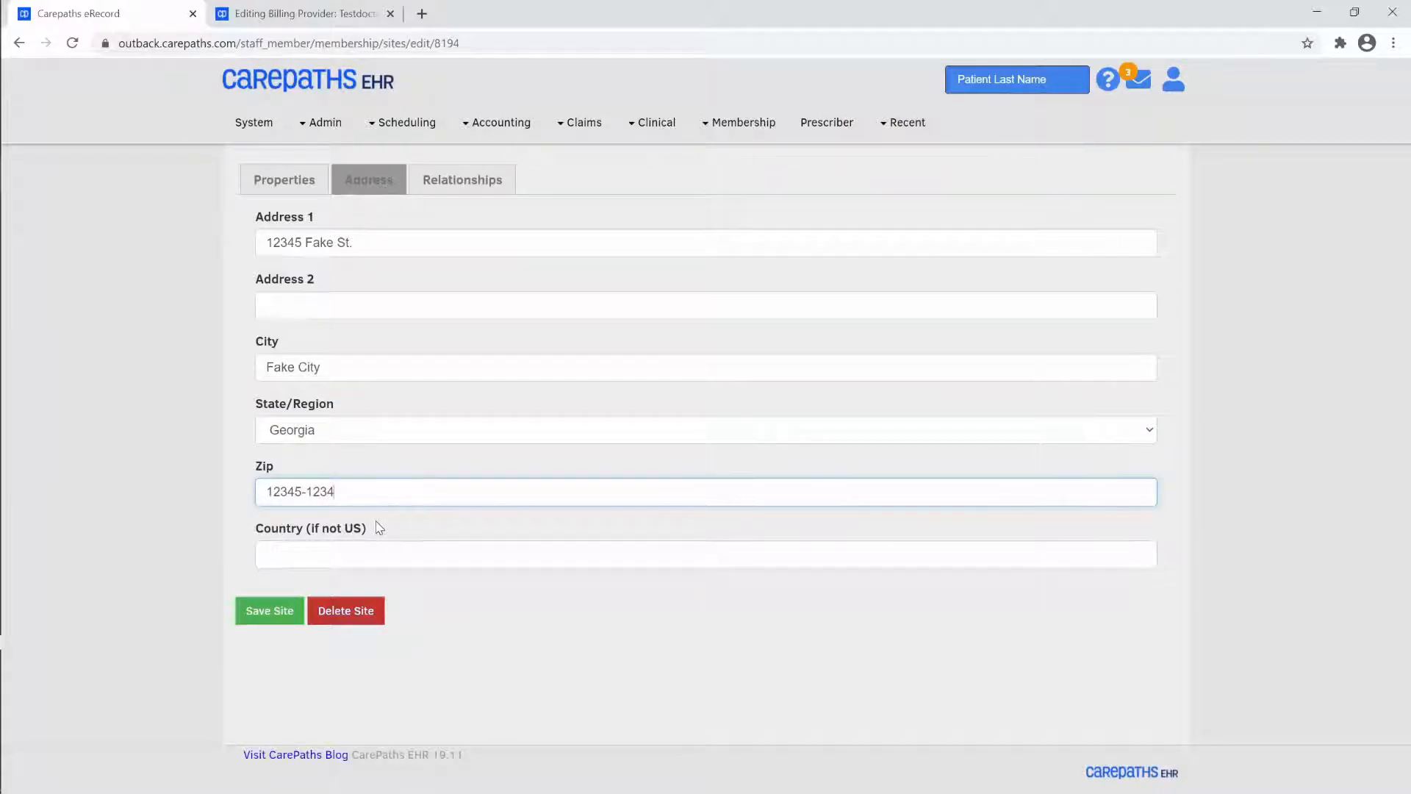
{"action": "left_click", "coordinate": [271, 618]}
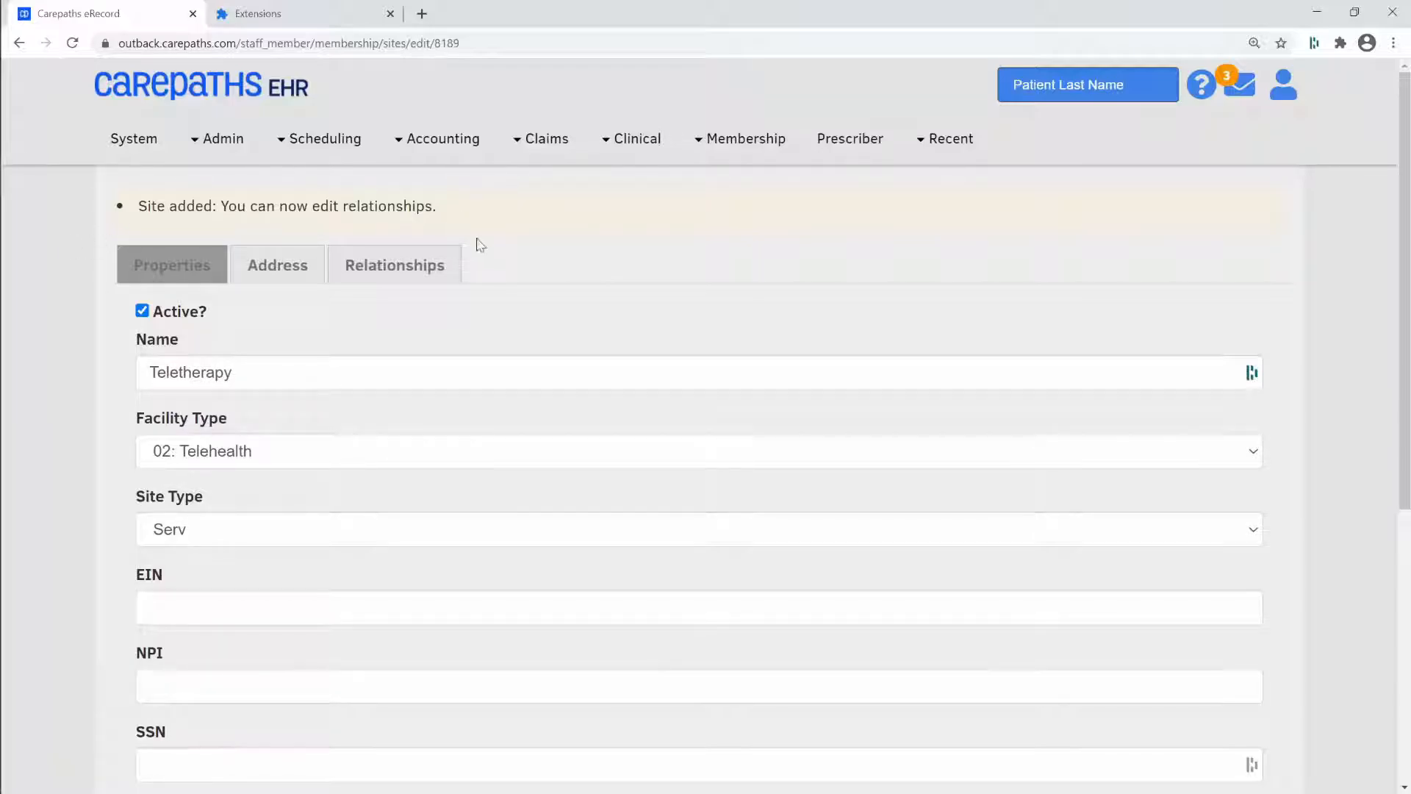
- Add the Psychotherapy Services program to the Teletherapy site's relationships, finding it with "psy"
{"action": "left_click", "coordinate": [435, 269]}
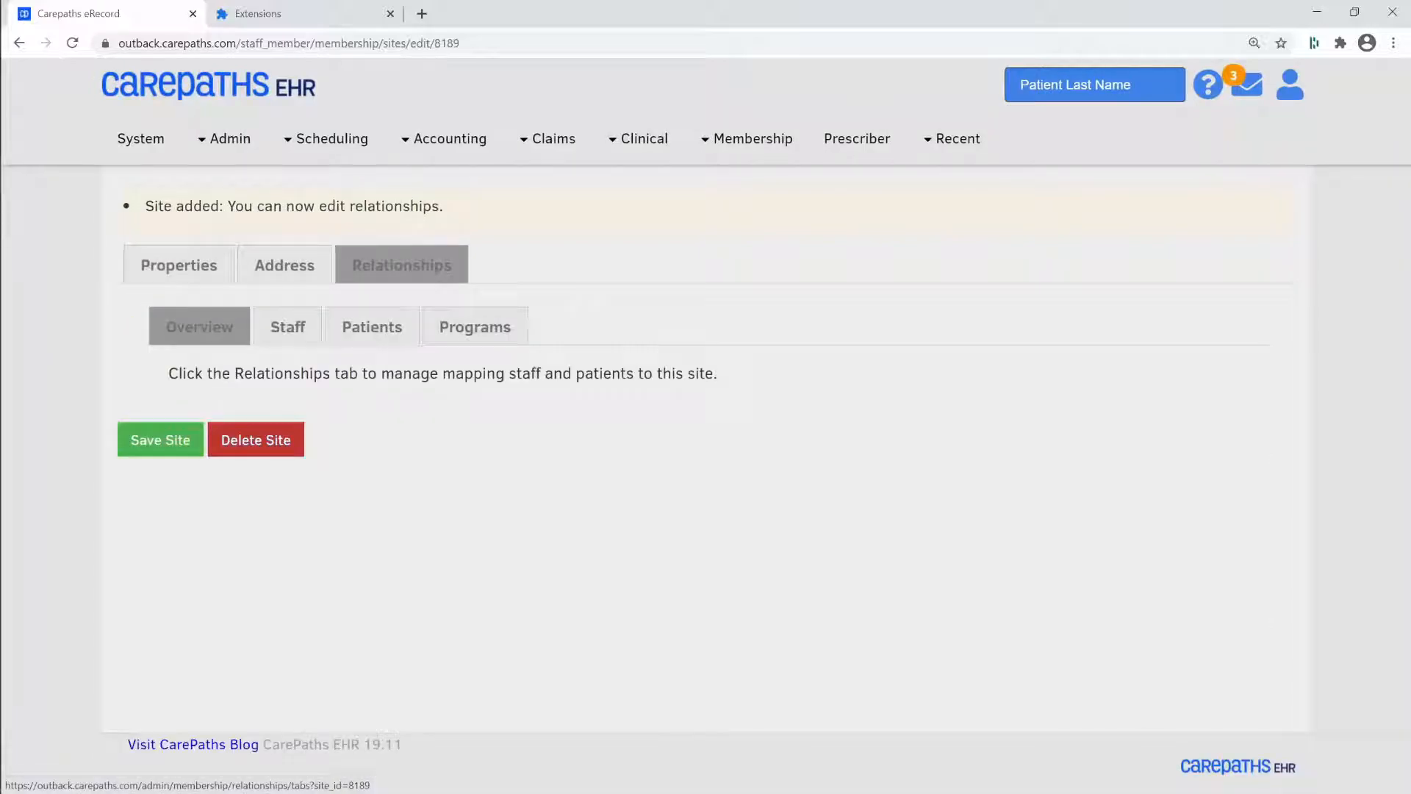
{"action": "left_click", "coordinate": [487, 331]}
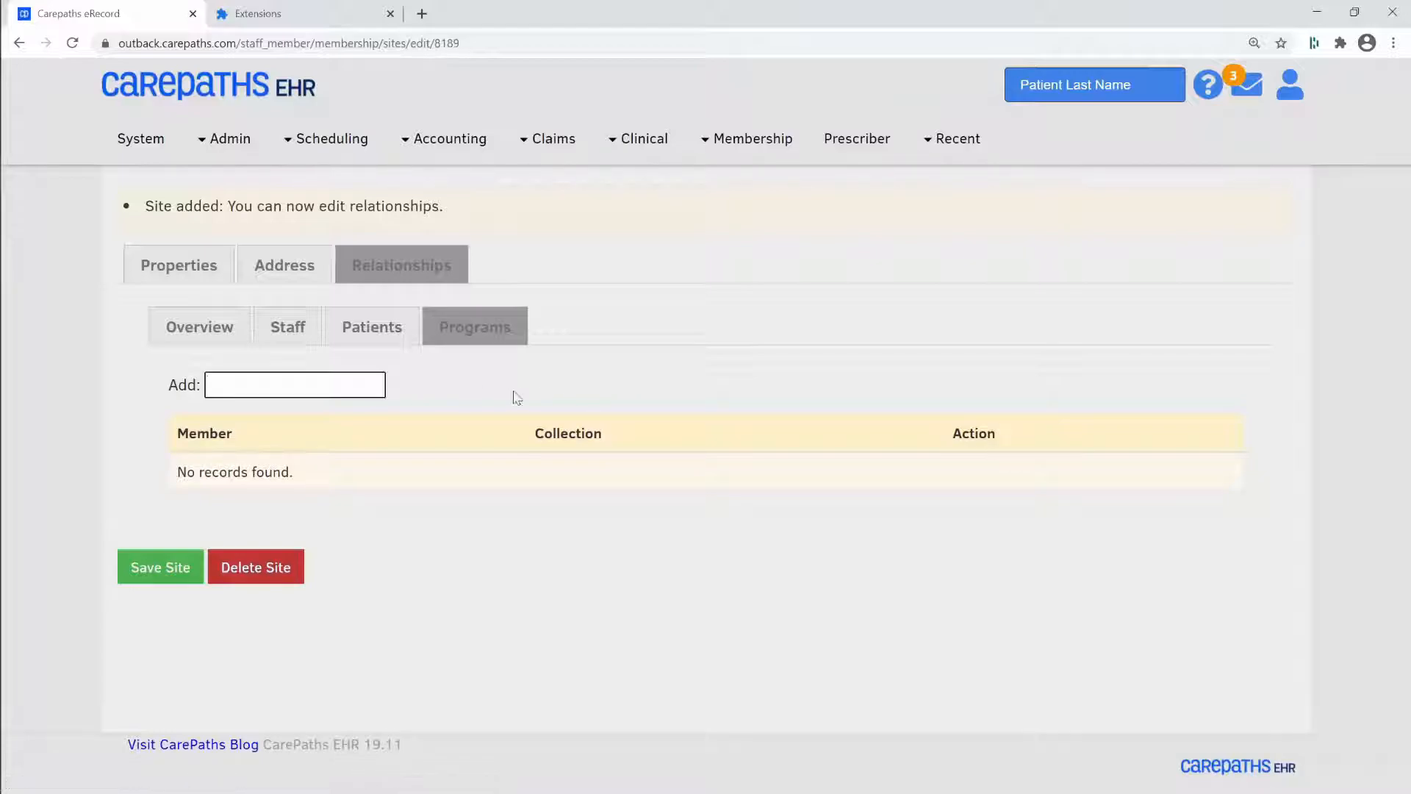
{"action": "type", "text": "psy"}
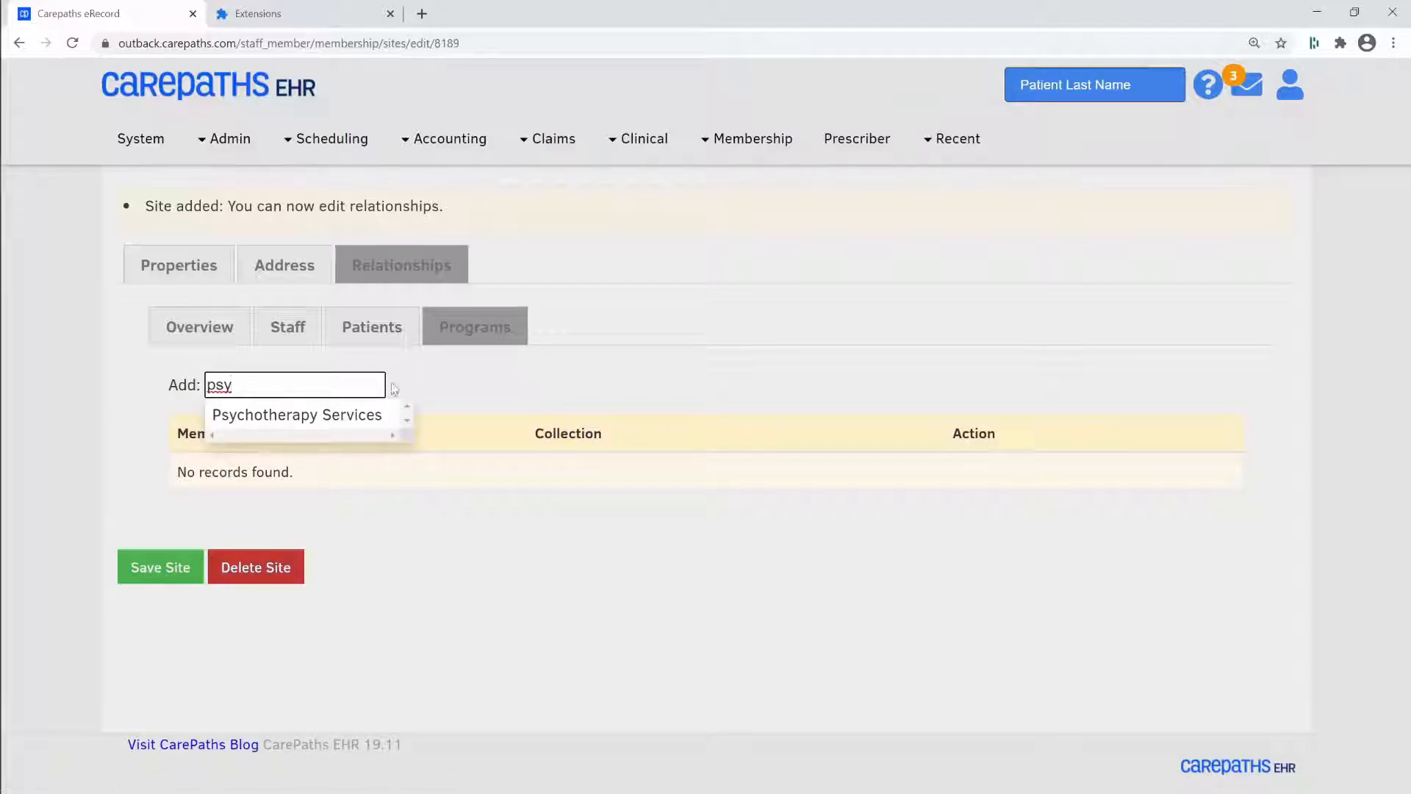
{"action": "left_click", "coordinate": [331, 416]}
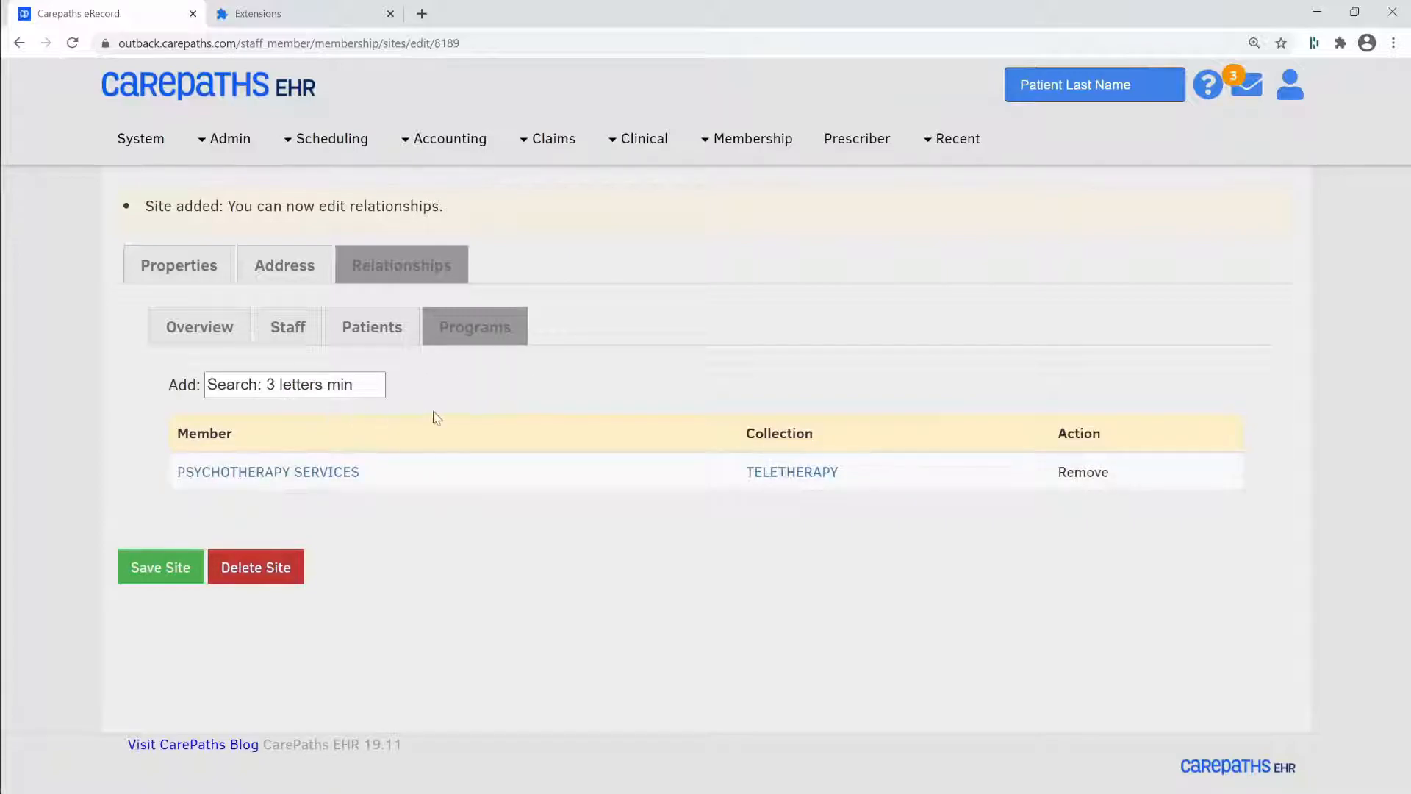
- Search the site's patient relationships for "test" and add the first matching patient to the Teletherapy site
{"action": "left_click", "coordinate": [375, 336]}
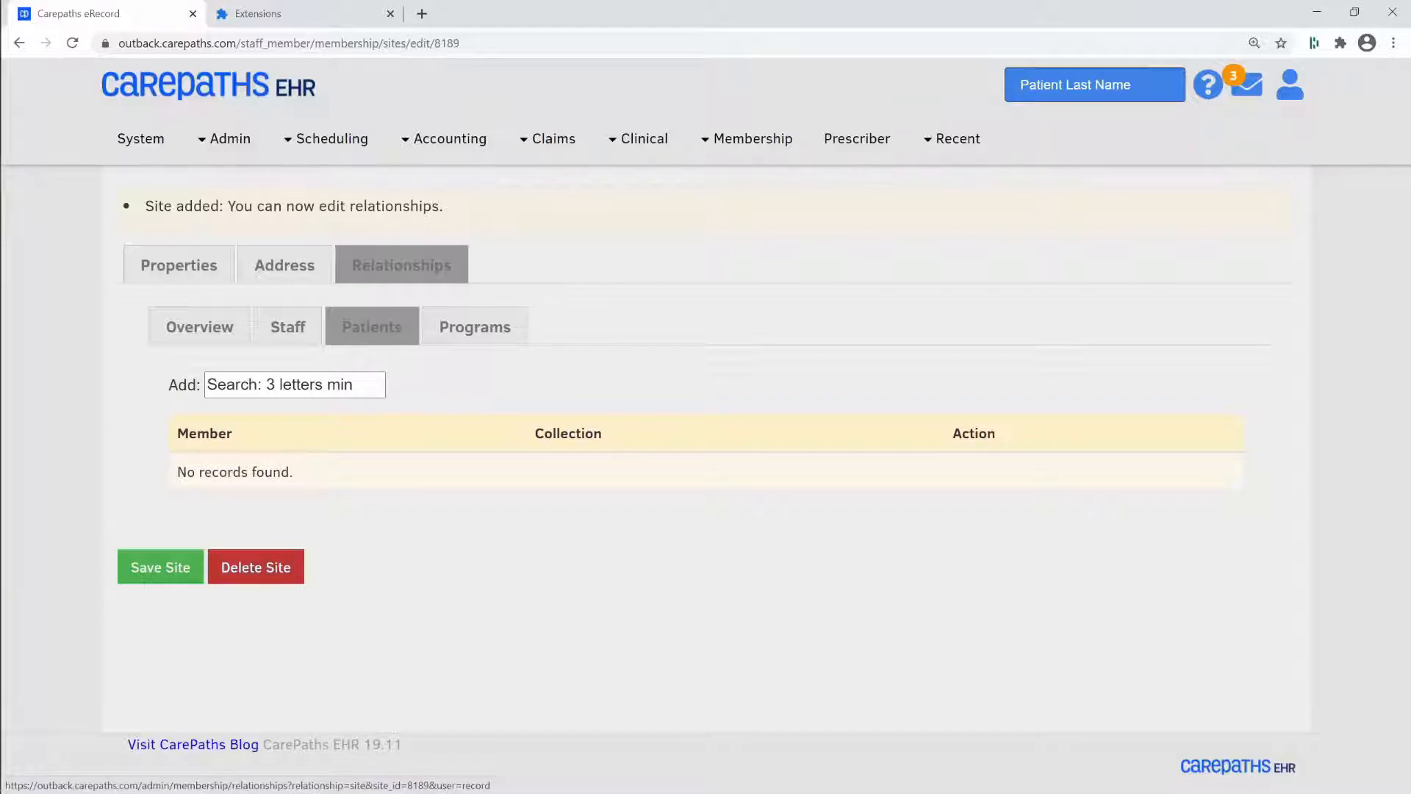
{"action": "left_click", "coordinate": [316, 385]}
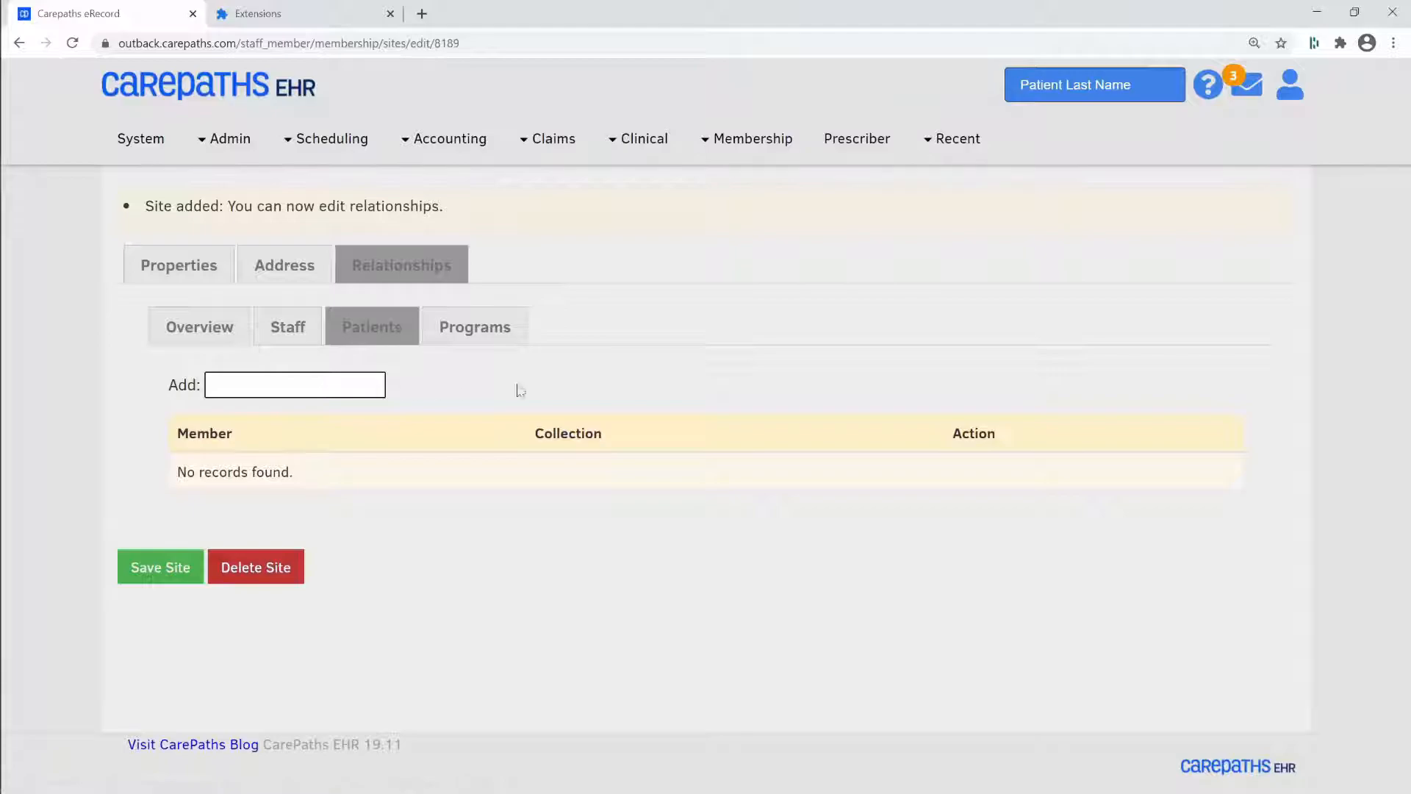
{"action": "type", "text": "test"}
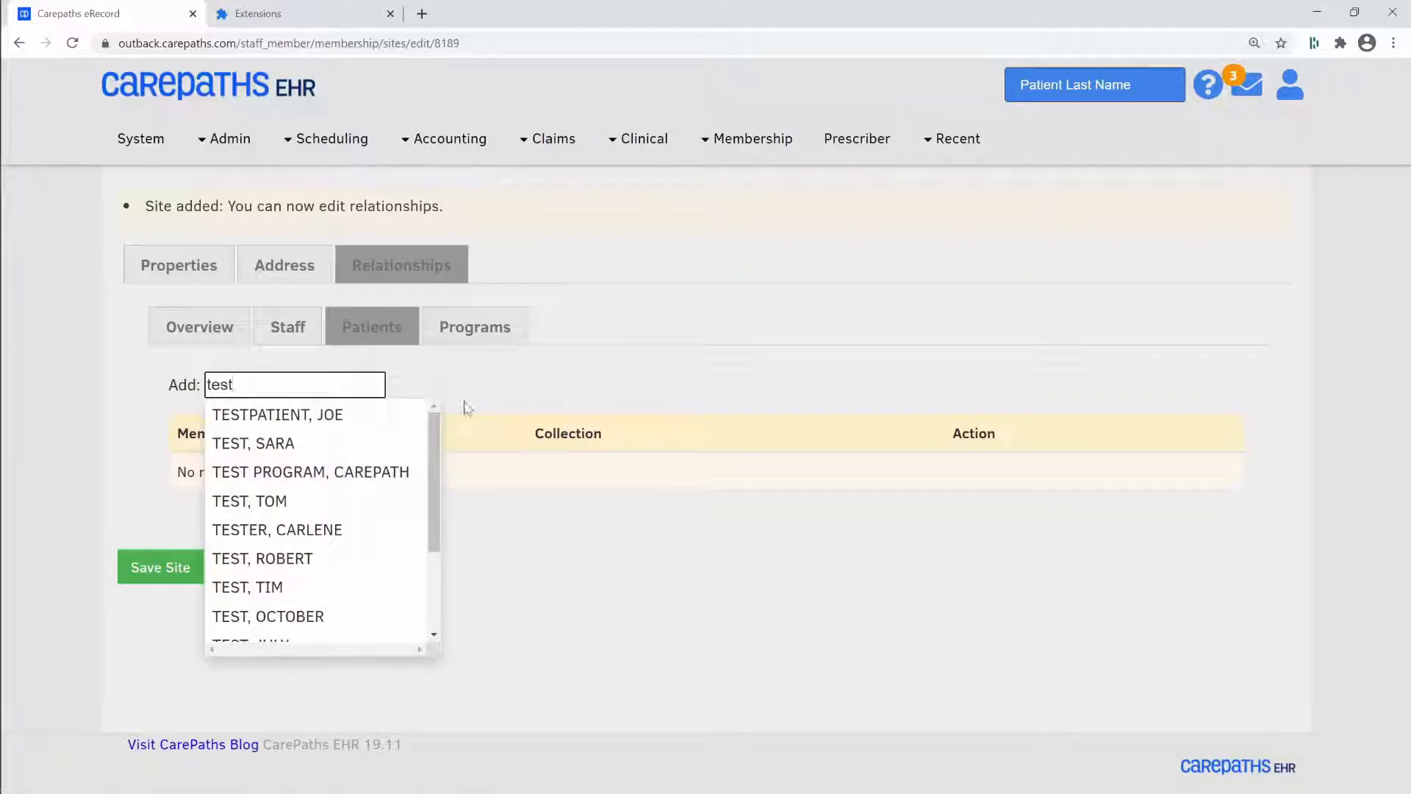
{"action": "left_click", "coordinate": [357, 416]}
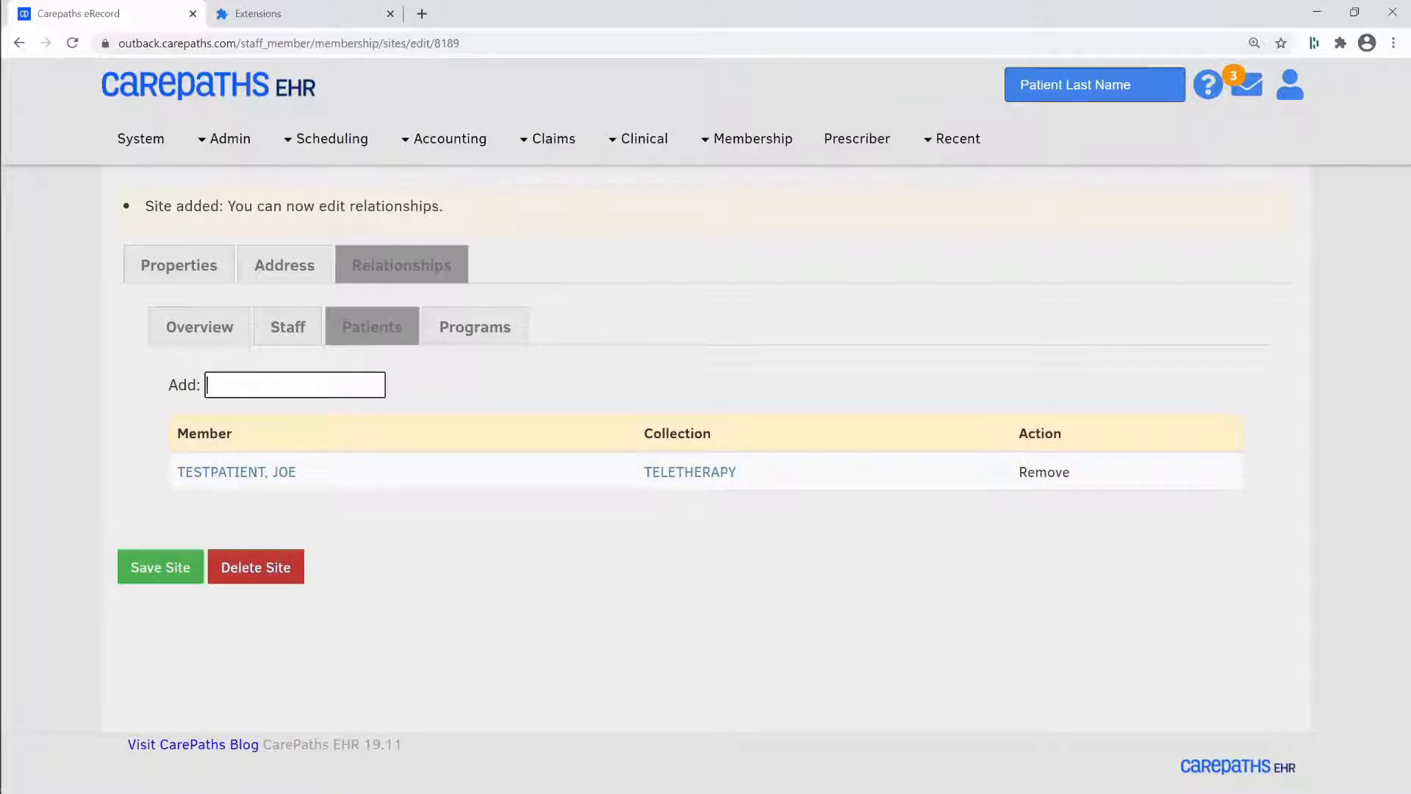
- Add a second patient to the Teletherapy site, searching by the first three letters of the patient's last name
{"action": "type", "text": "buf"}
{"action": "left_click", "coordinate": [283, 413]}
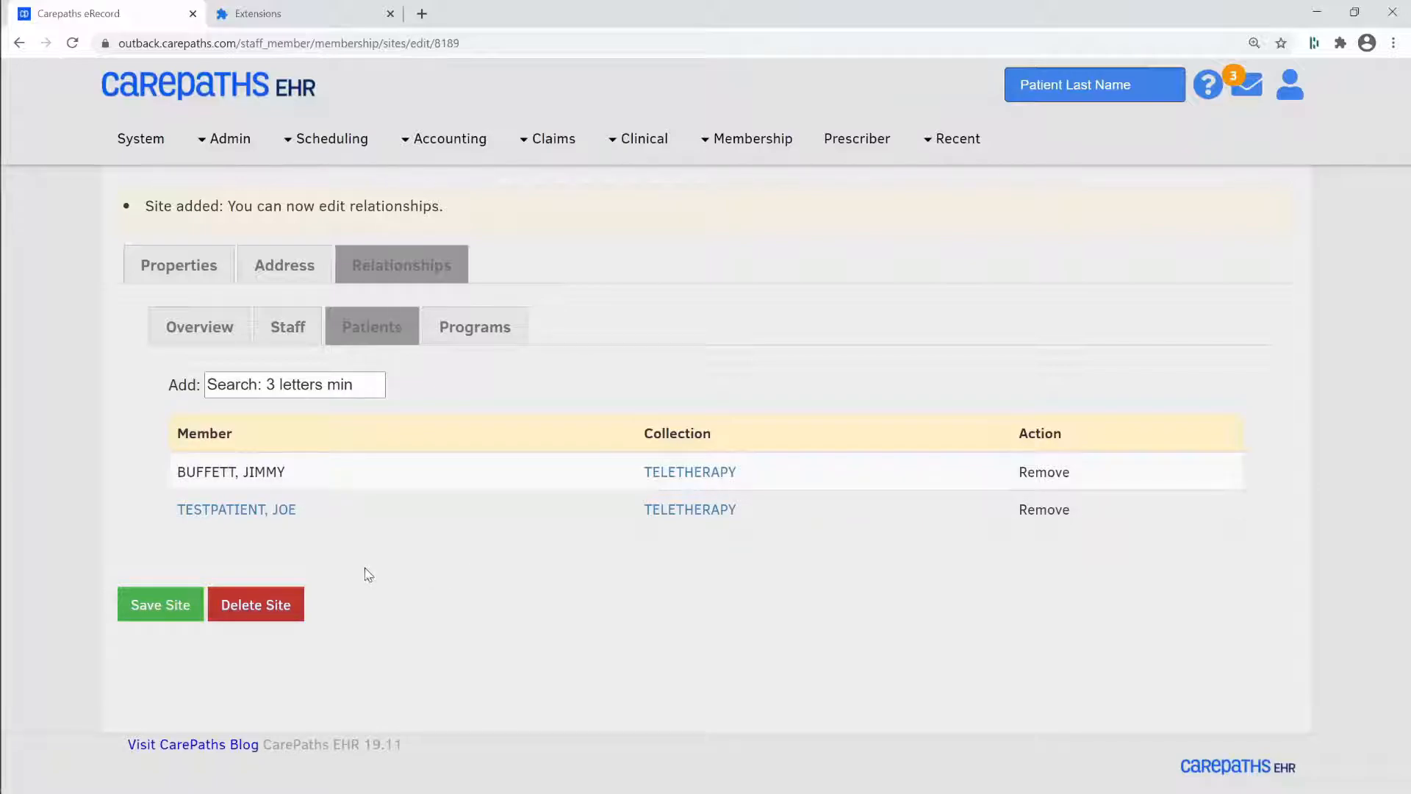
- Open the test patient's account for editing from the Teletherapy site and bring up the patient's site relationships
{"action": "left_click", "coordinate": [244, 514]}
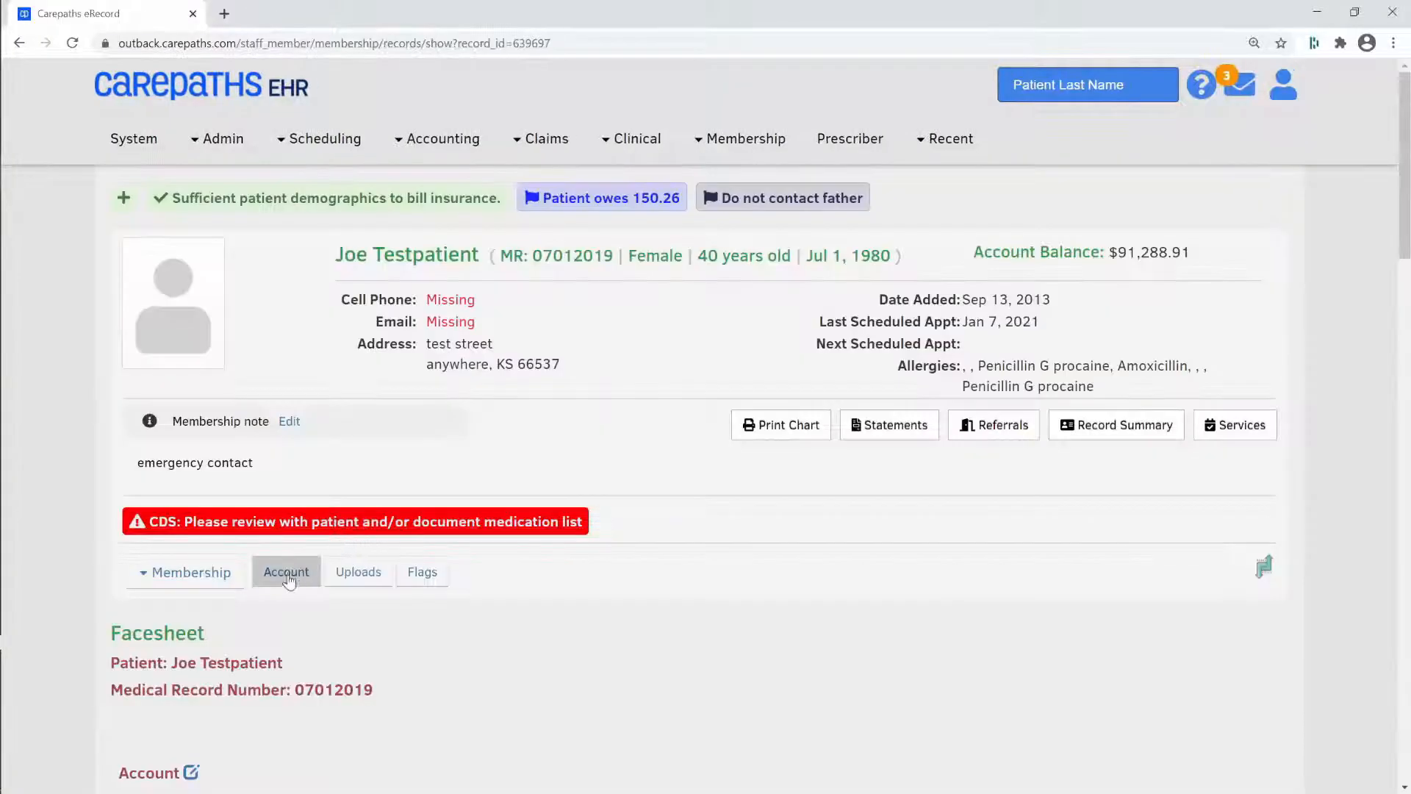
{"action": "left_click", "coordinate": [286, 580]}
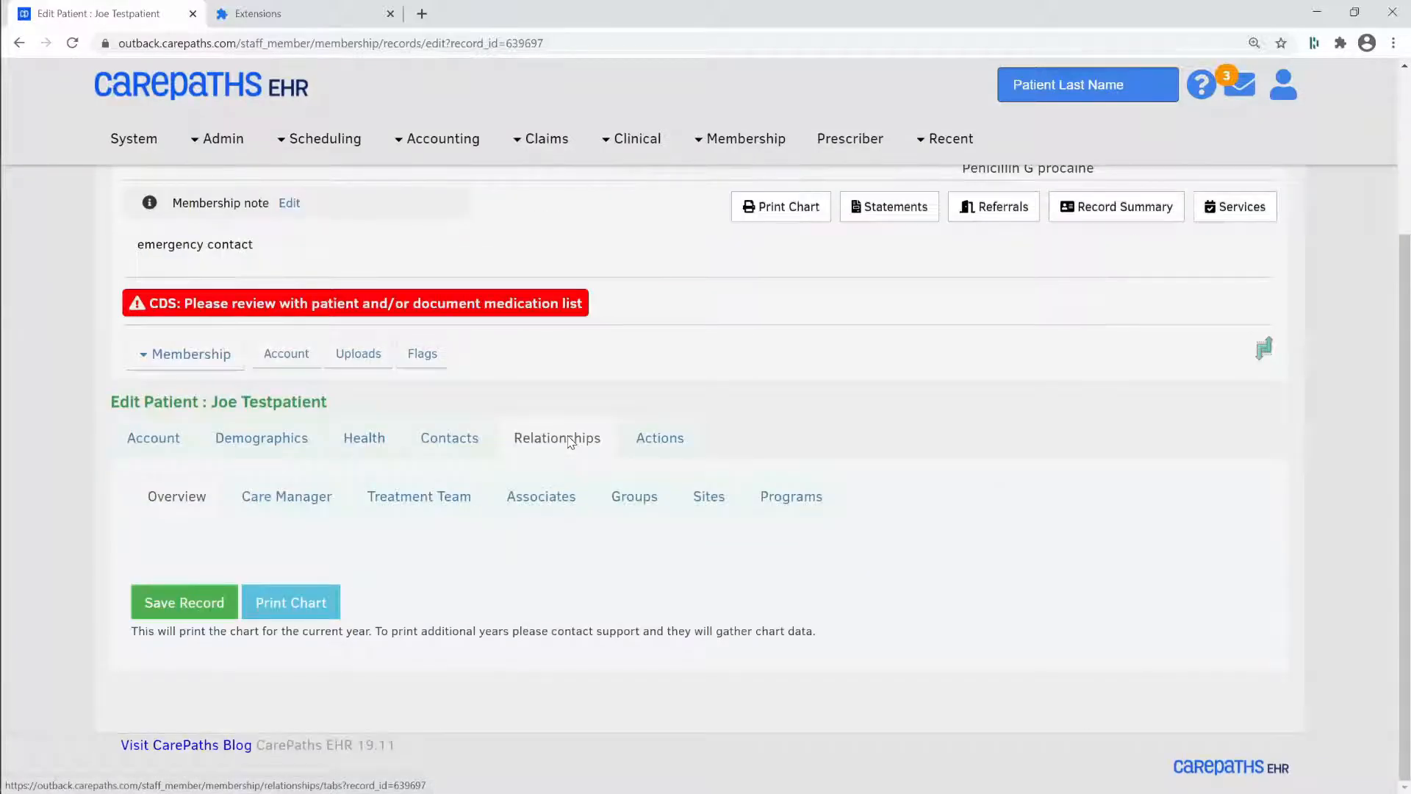
{"action": "left_click", "coordinate": [702, 502]}
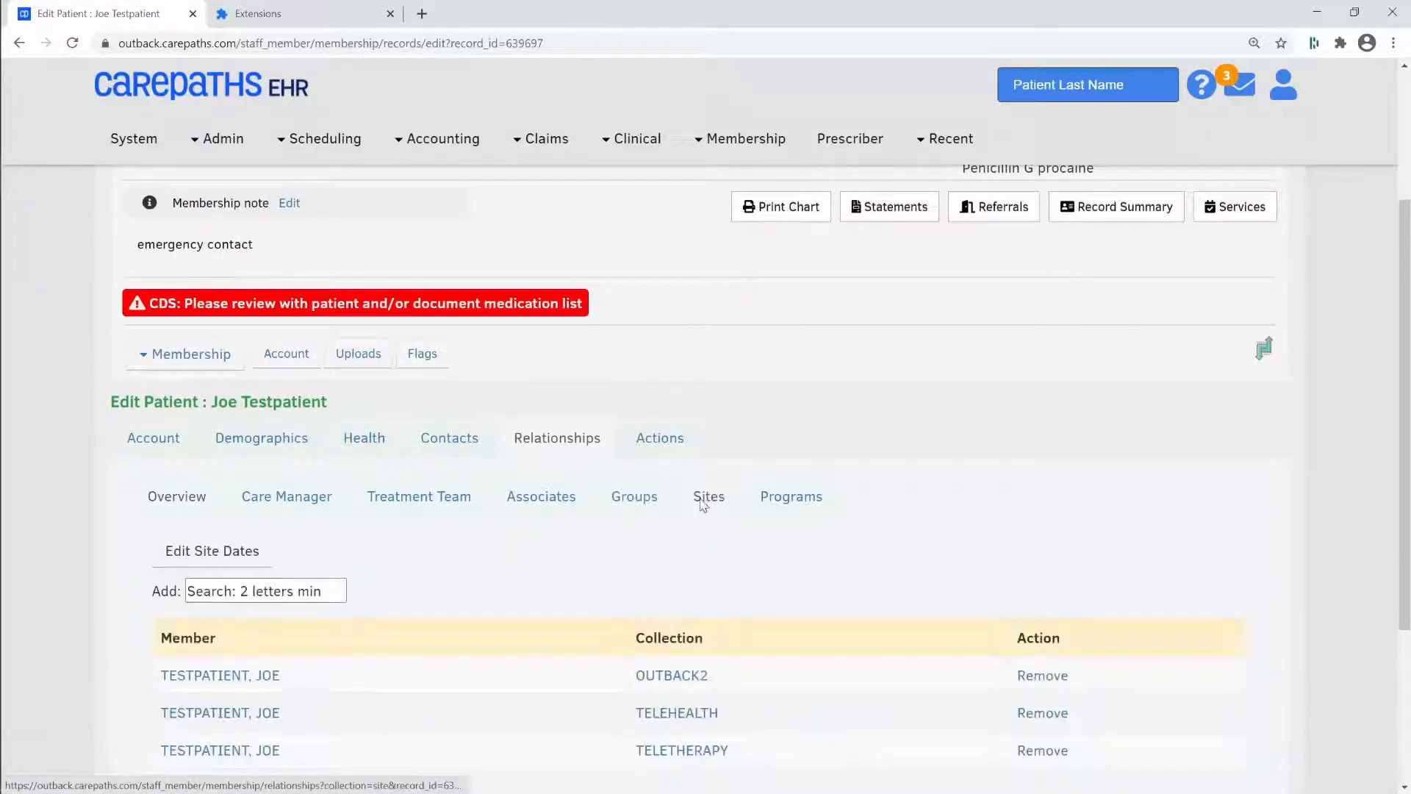
{"action": "scroll", "coordinate": [595, 527], "scroll_direction": "down", "scroll_amount": 3}
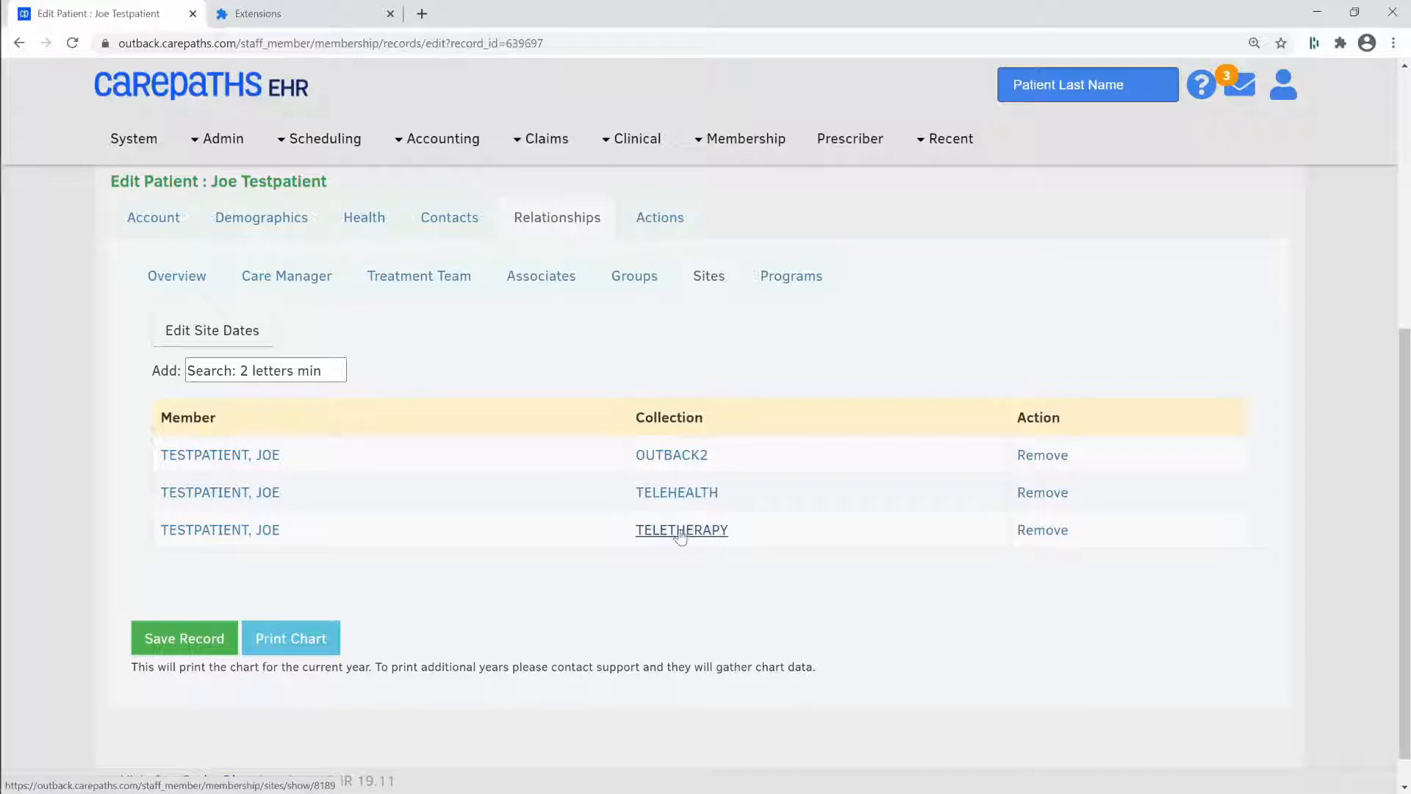
- Set the patient's admit date for Teletherapy/Psychotherapy Services to 2/15/2021 and save the change
{"action": "left_click", "coordinate": [183, 344]}
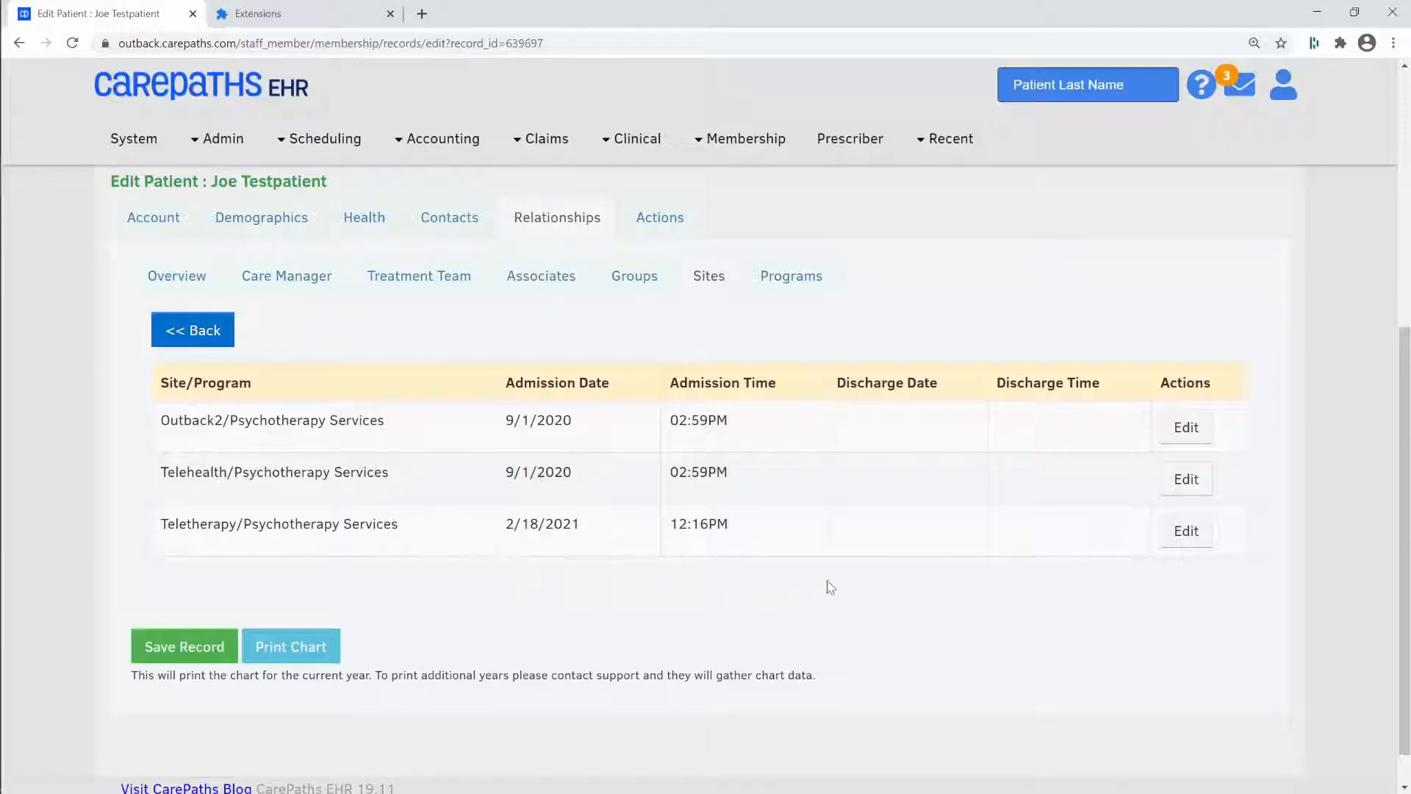
{"action": "left_click", "coordinate": [1186, 531]}
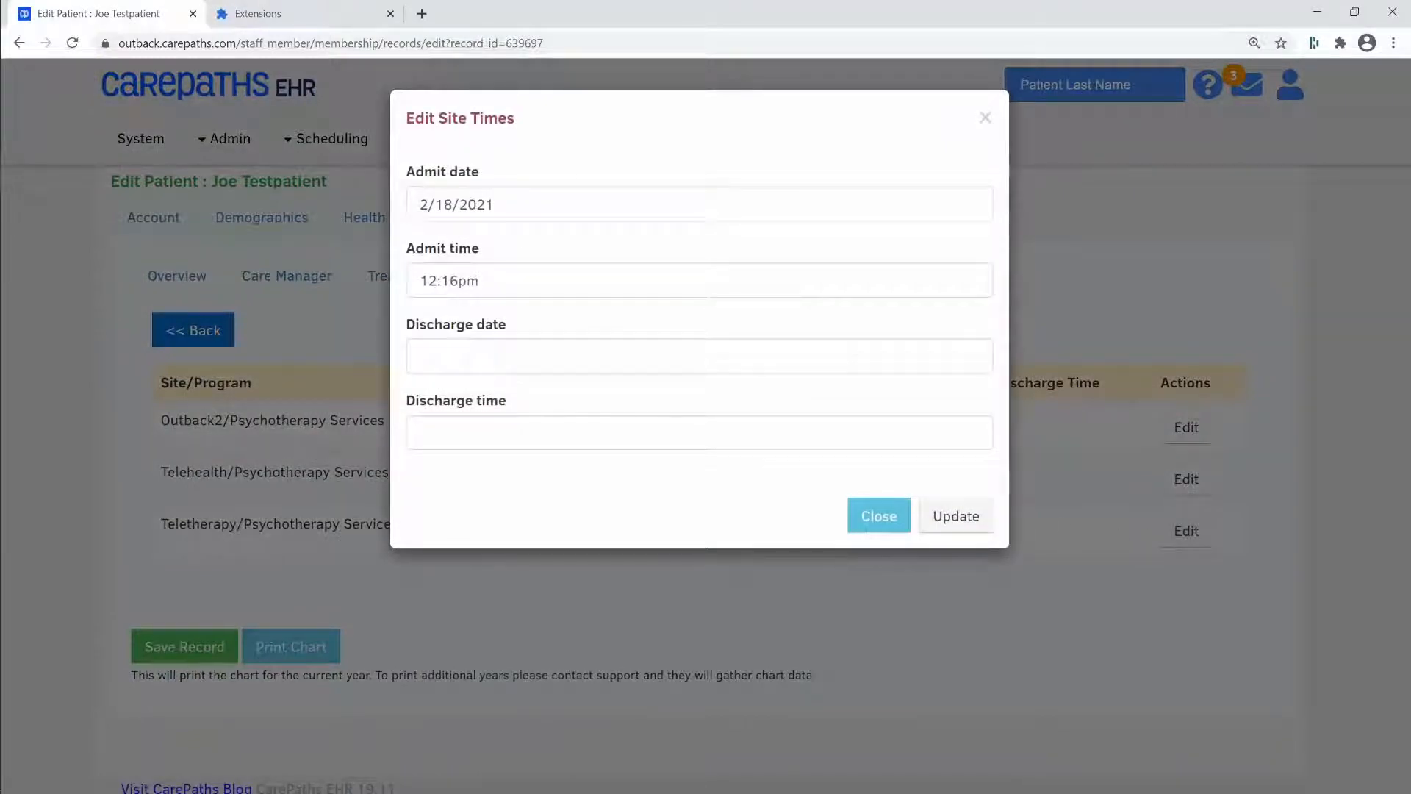
{"action": "left_click_drag", "start_coordinate": [454, 205], "coordinate": [443, 205]}
{"action": "type", "text": "5"}
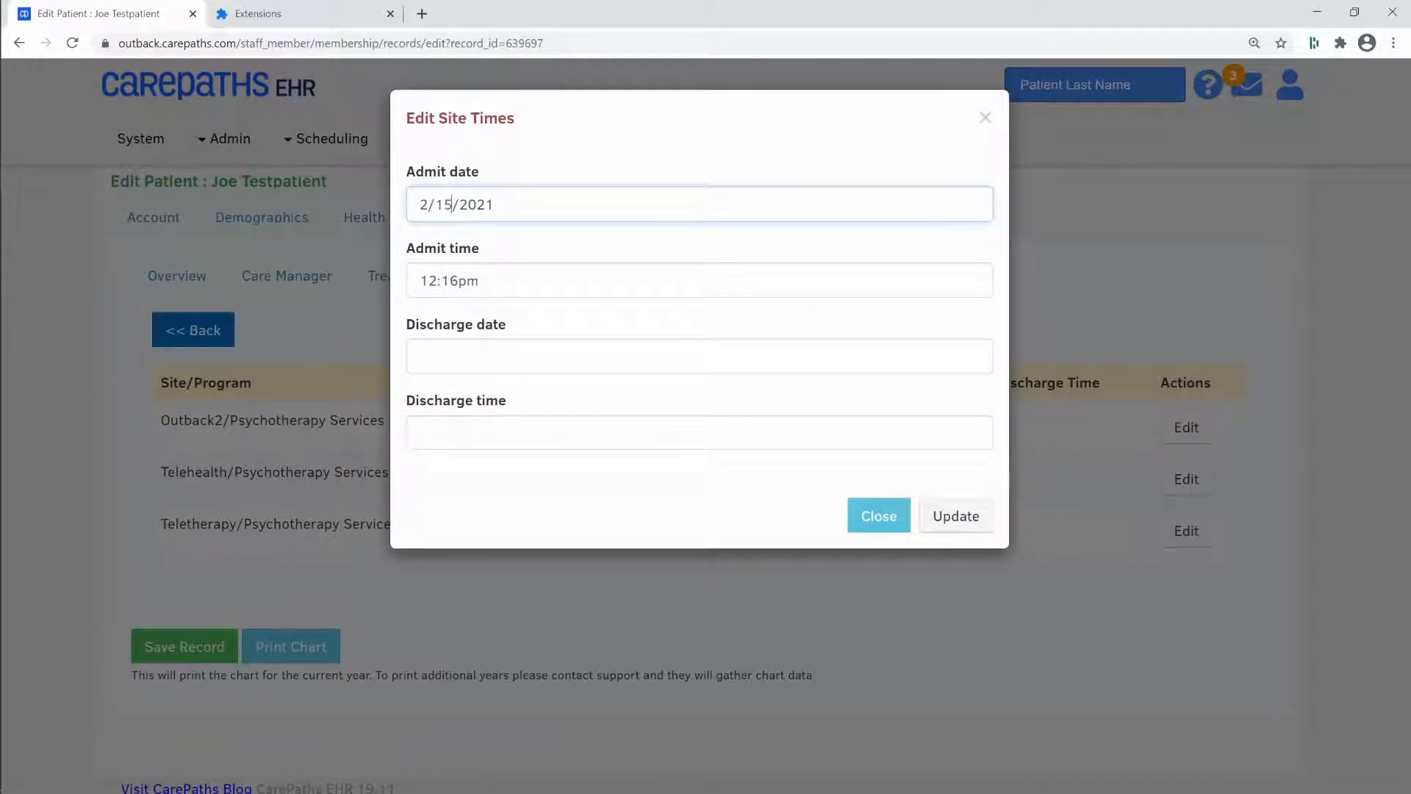
{"action": "left_click", "coordinate": [934, 528]}
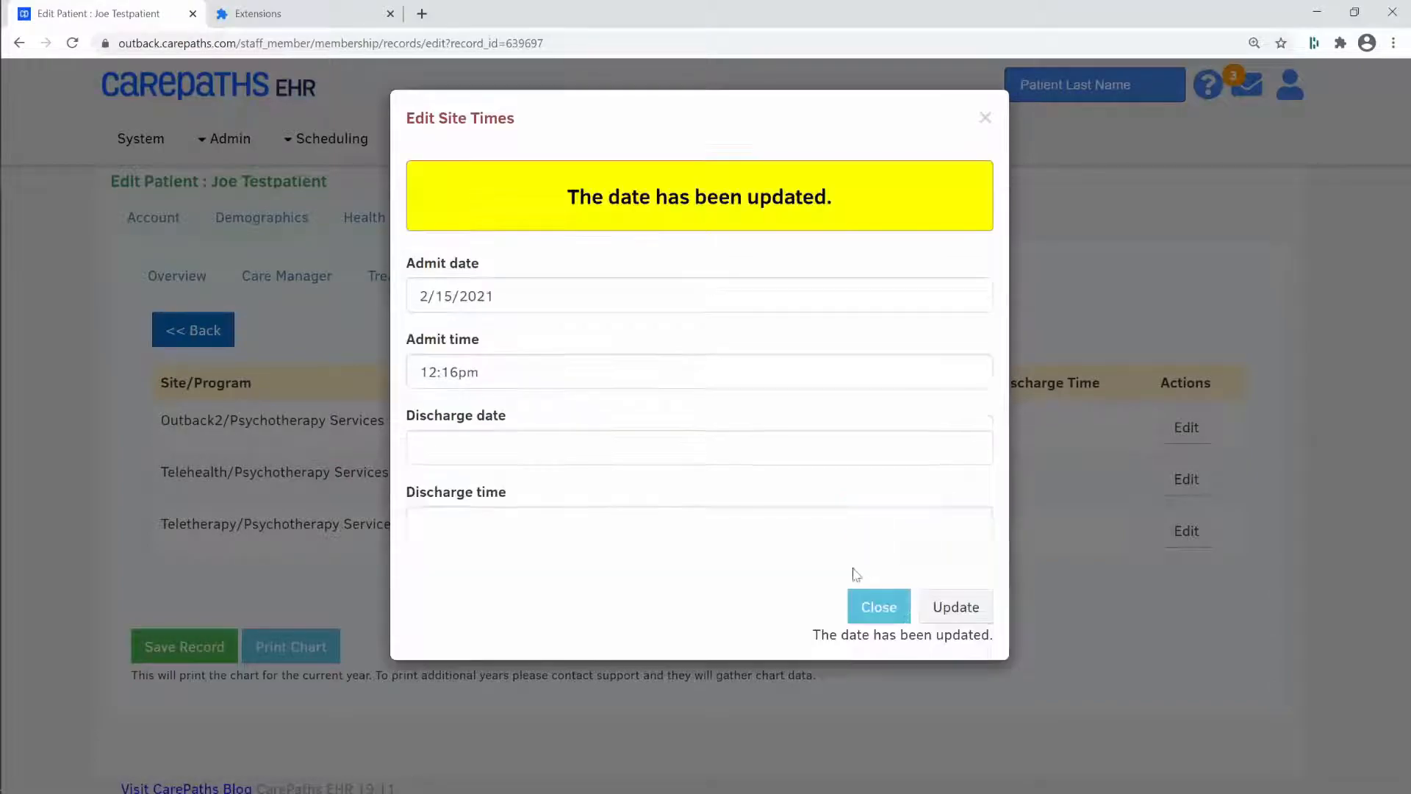
{"action": "left_click", "coordinate": [985, 117]}
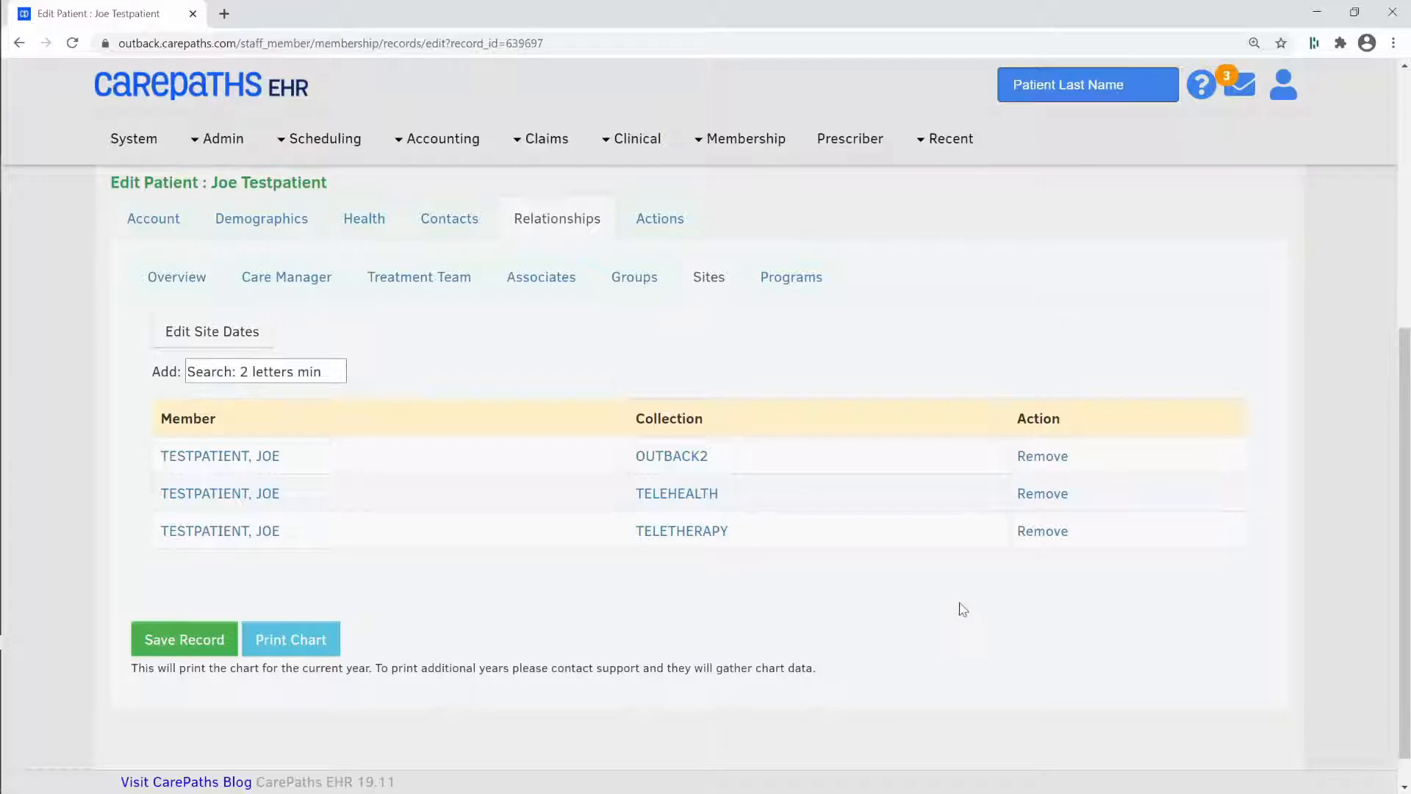
- Remove the Teletherapy site from the patient's relationships and add it again, finding it with "telet"
{"action": "left_click", "coordinate": [1040, 536]}
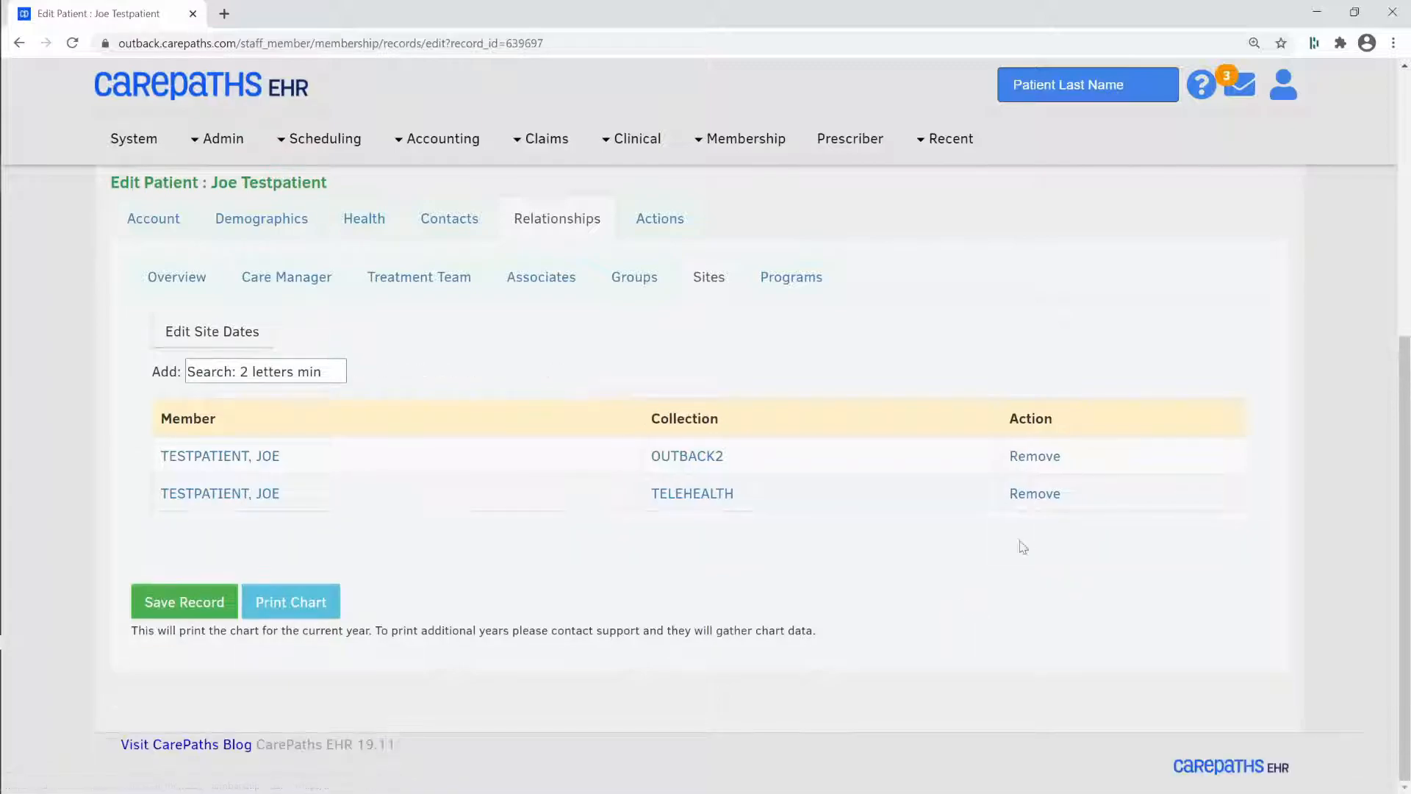
{"action": "left_click", "coordinate": [266, 371]}
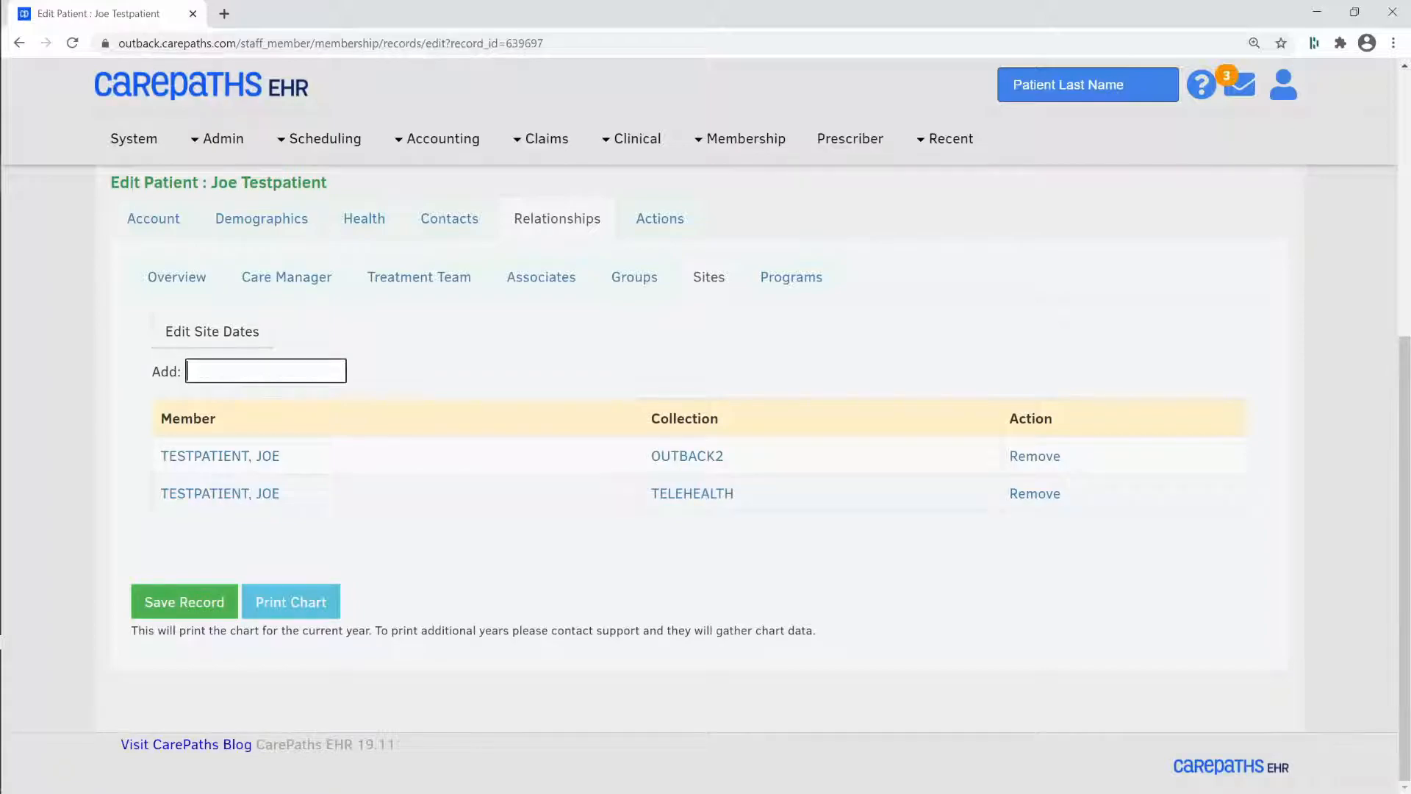
{"action": "type", "text": "telet"}
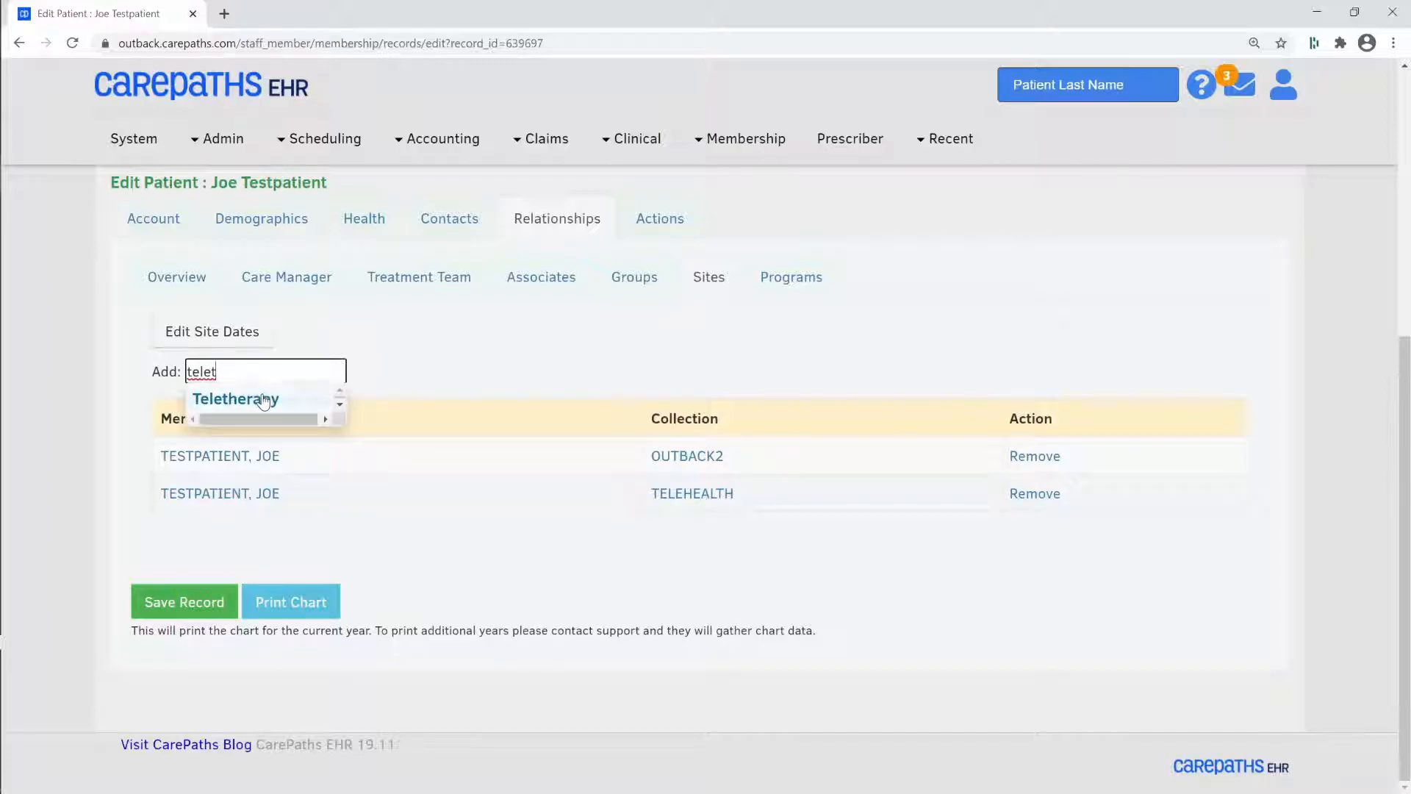
{"action": "left_click", "coordinate": [265, 399]}
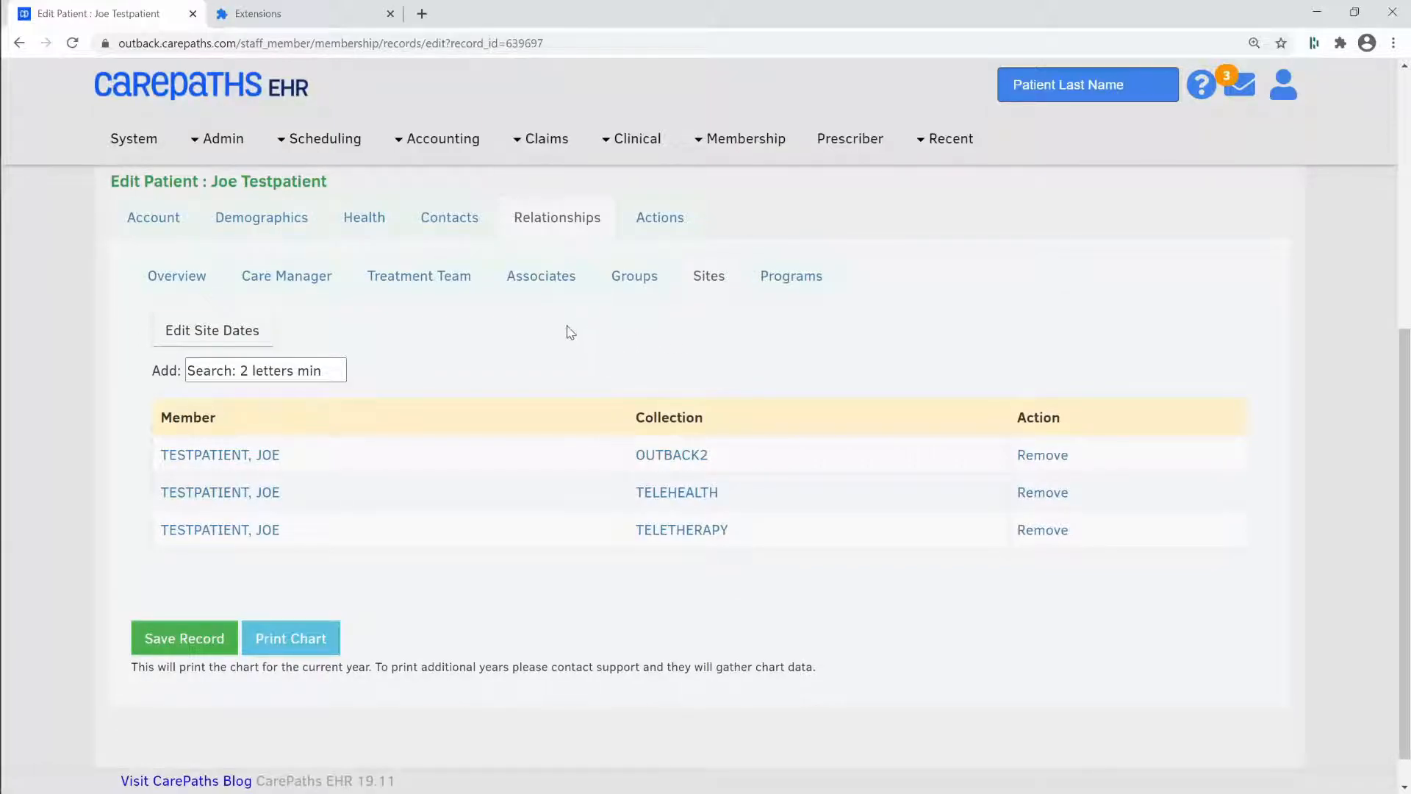
- Choose Teletherapy/Psychotherapy Services as the default site in the organization's claims settings
{"action": "left_click", "coordinate": [199, 147]}
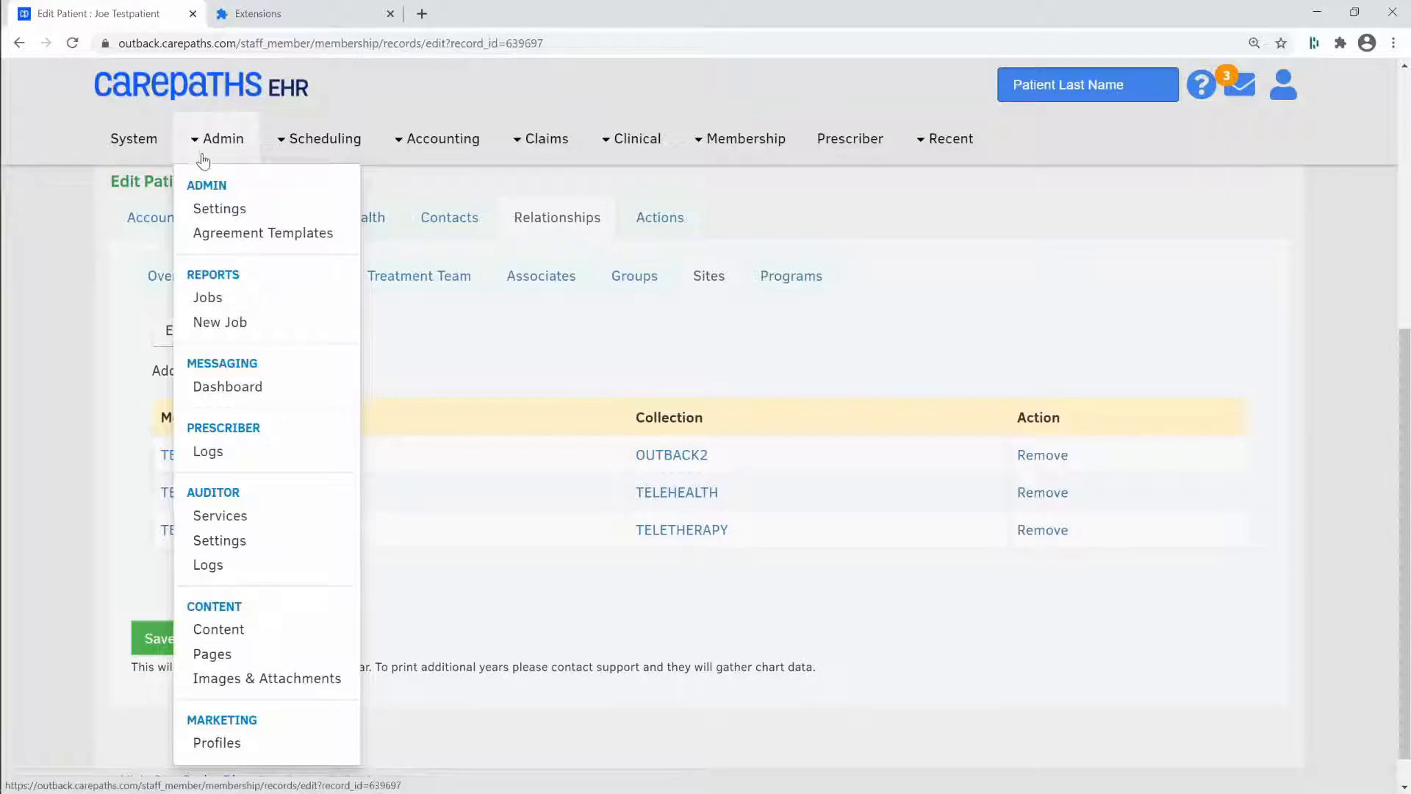
{"action": "left_click", "coordinate": [239, 212]}
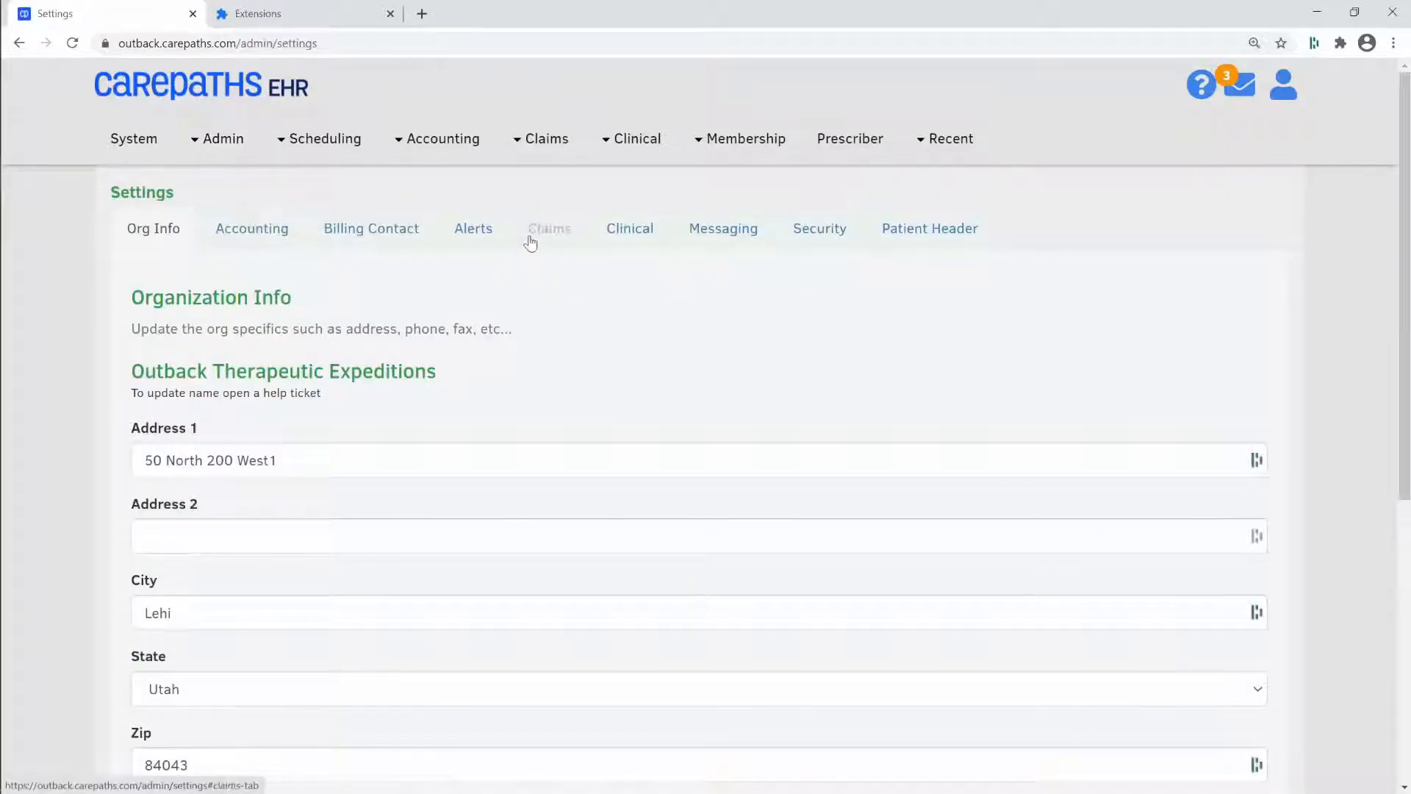
{"action": "left_click", "coordinate": [557, 234]}
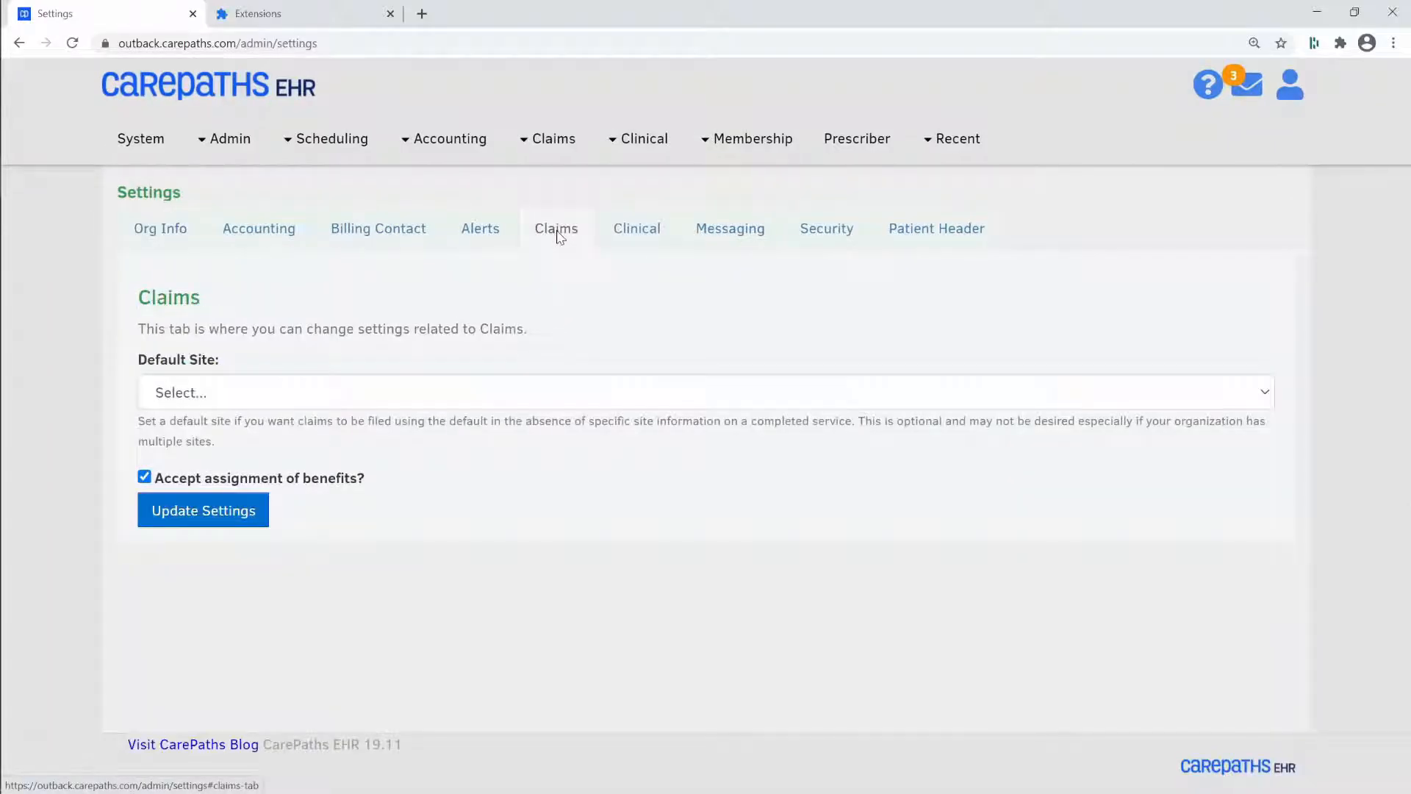
{"action": "left_click", "coordinate": [697, 396]}
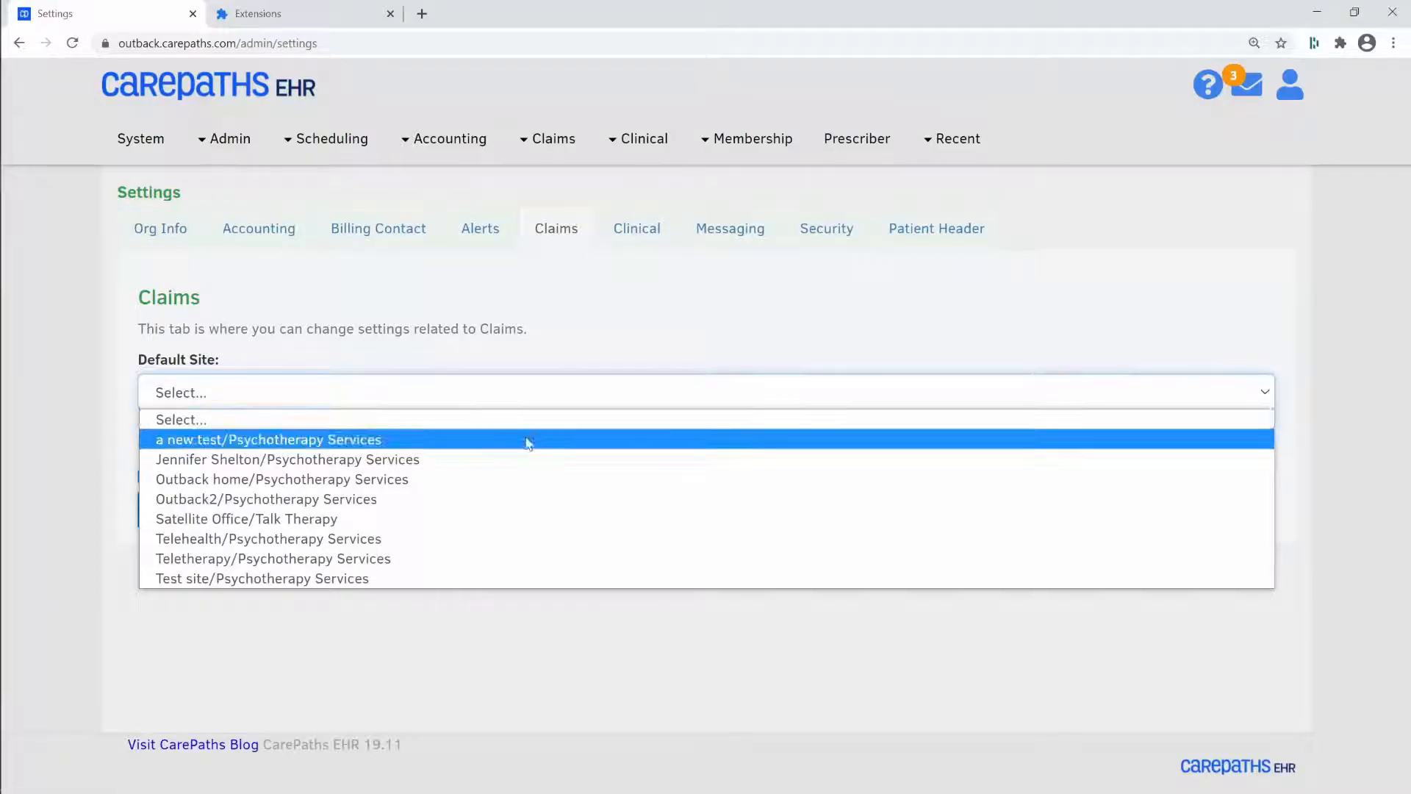
{"action": "left_click", "coordinate": [443, 569]}
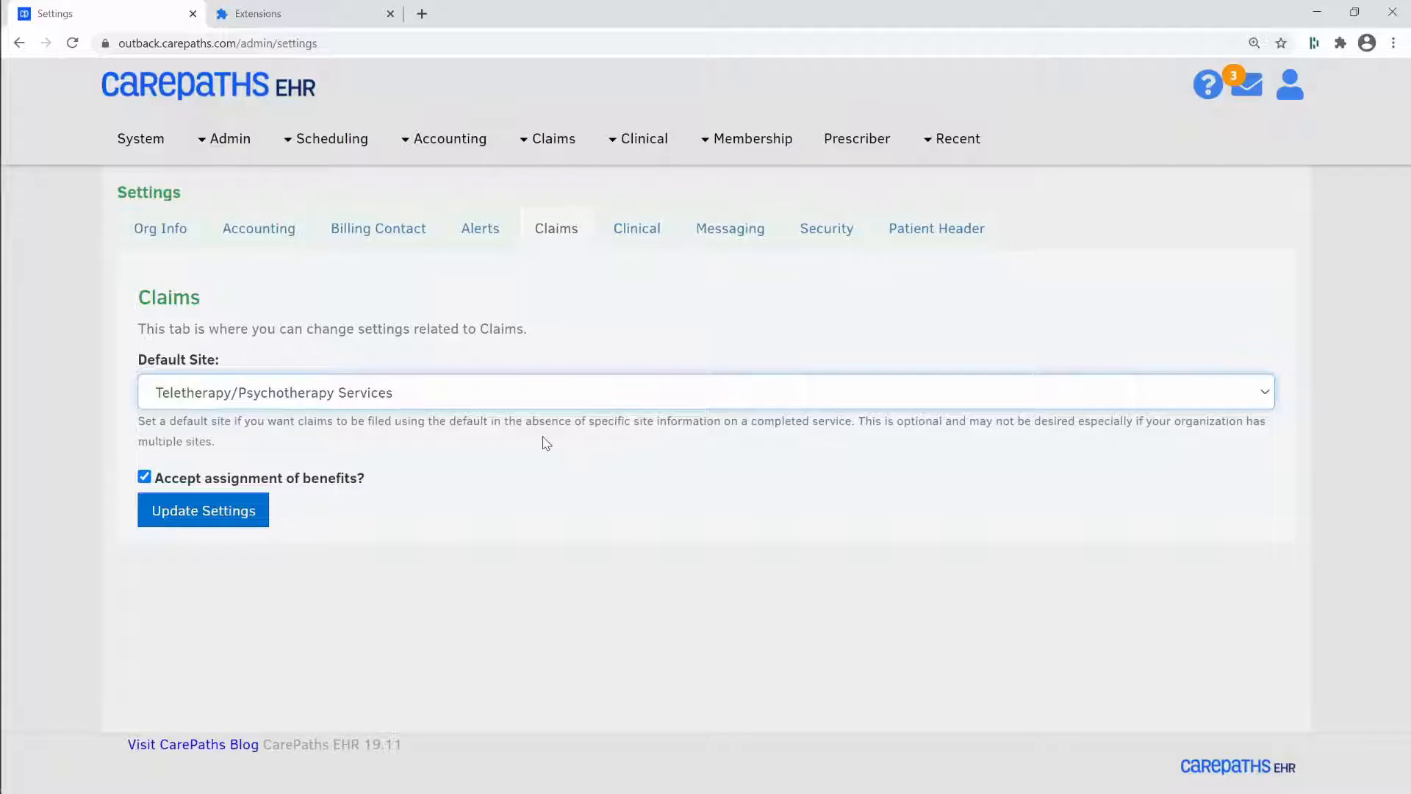
- Clear the default site for claims back to no selection and save the claims settings
{"action": "left_click", "coordinate": [526, 395]}
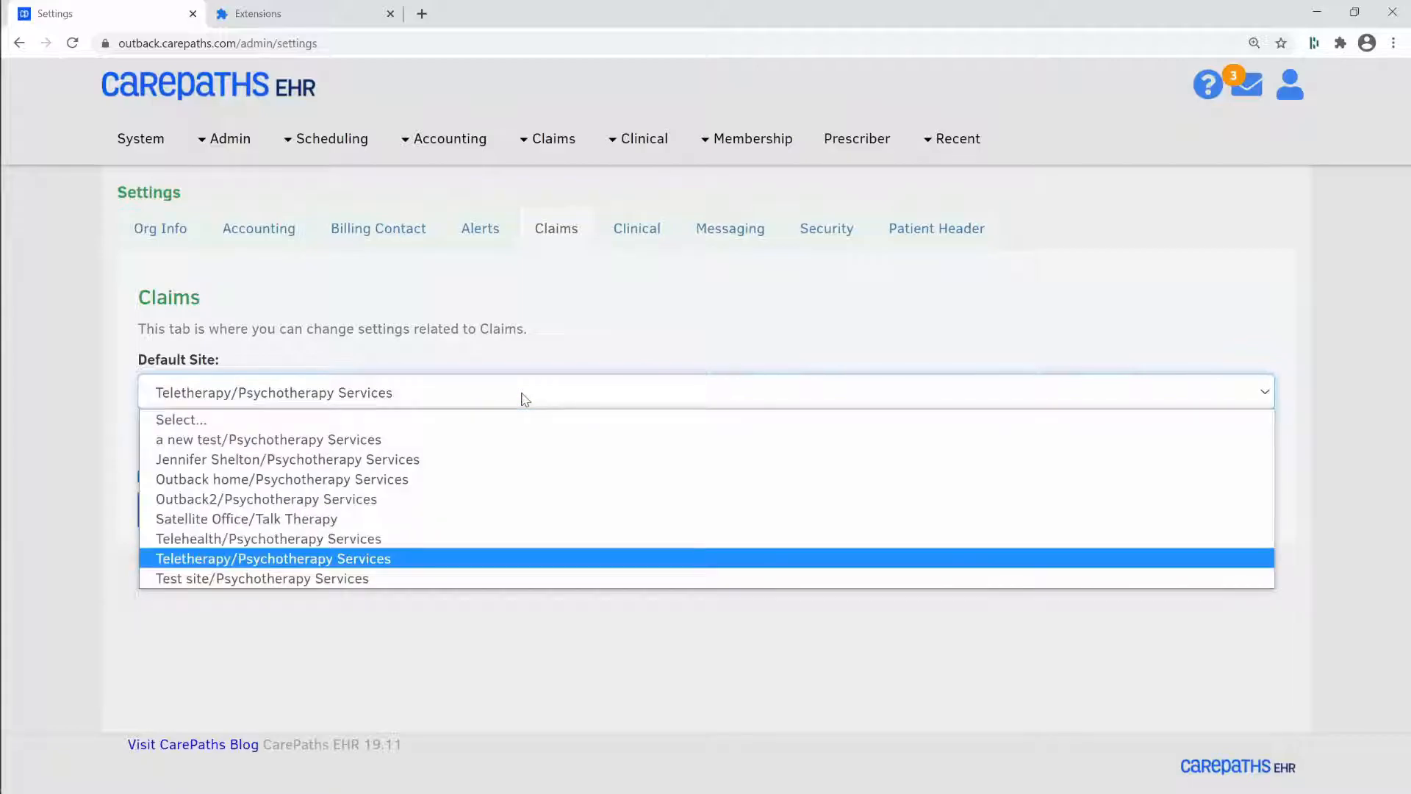
{"action": "left_click", "coordinate": [415, 420]}
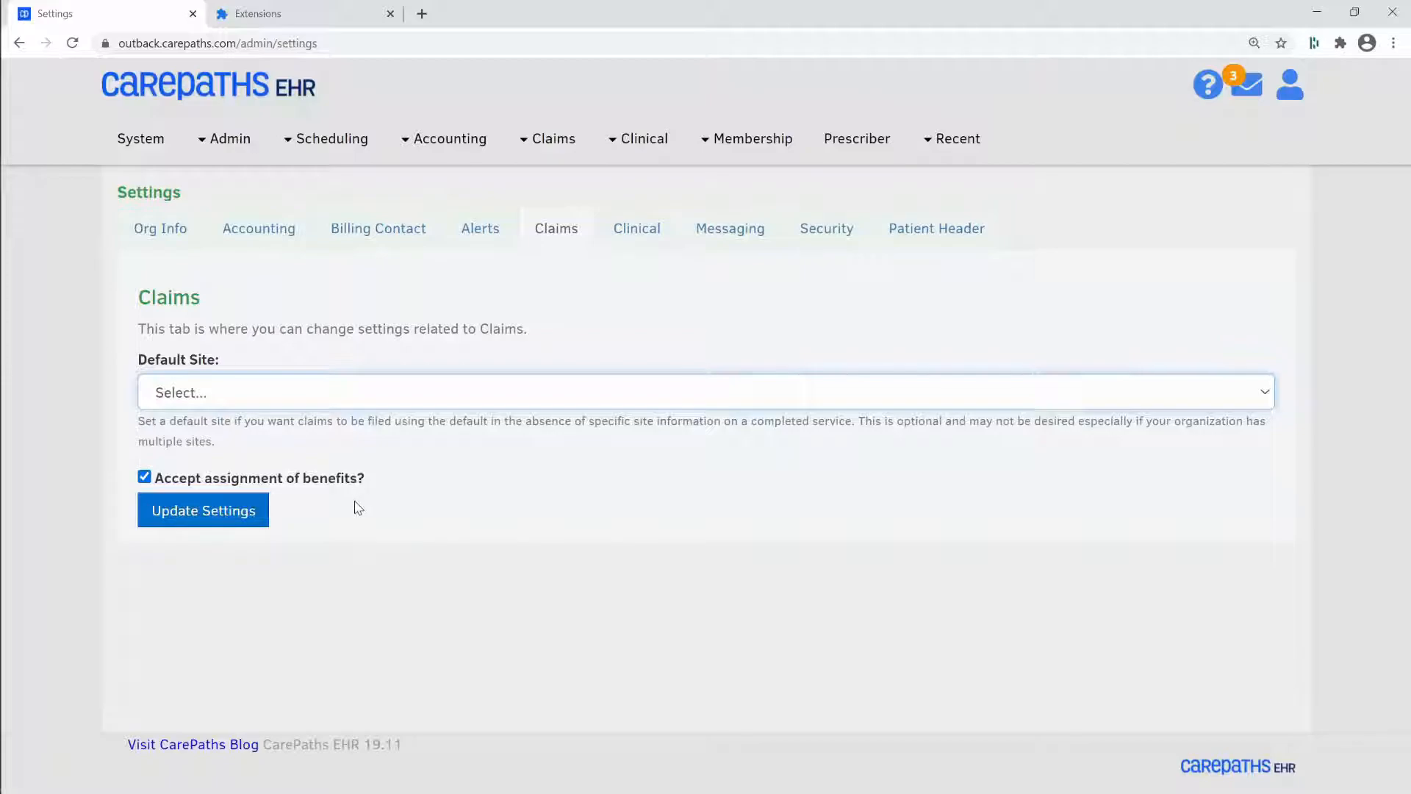
{"action": "left_click", "coordinate": [252, 514]}
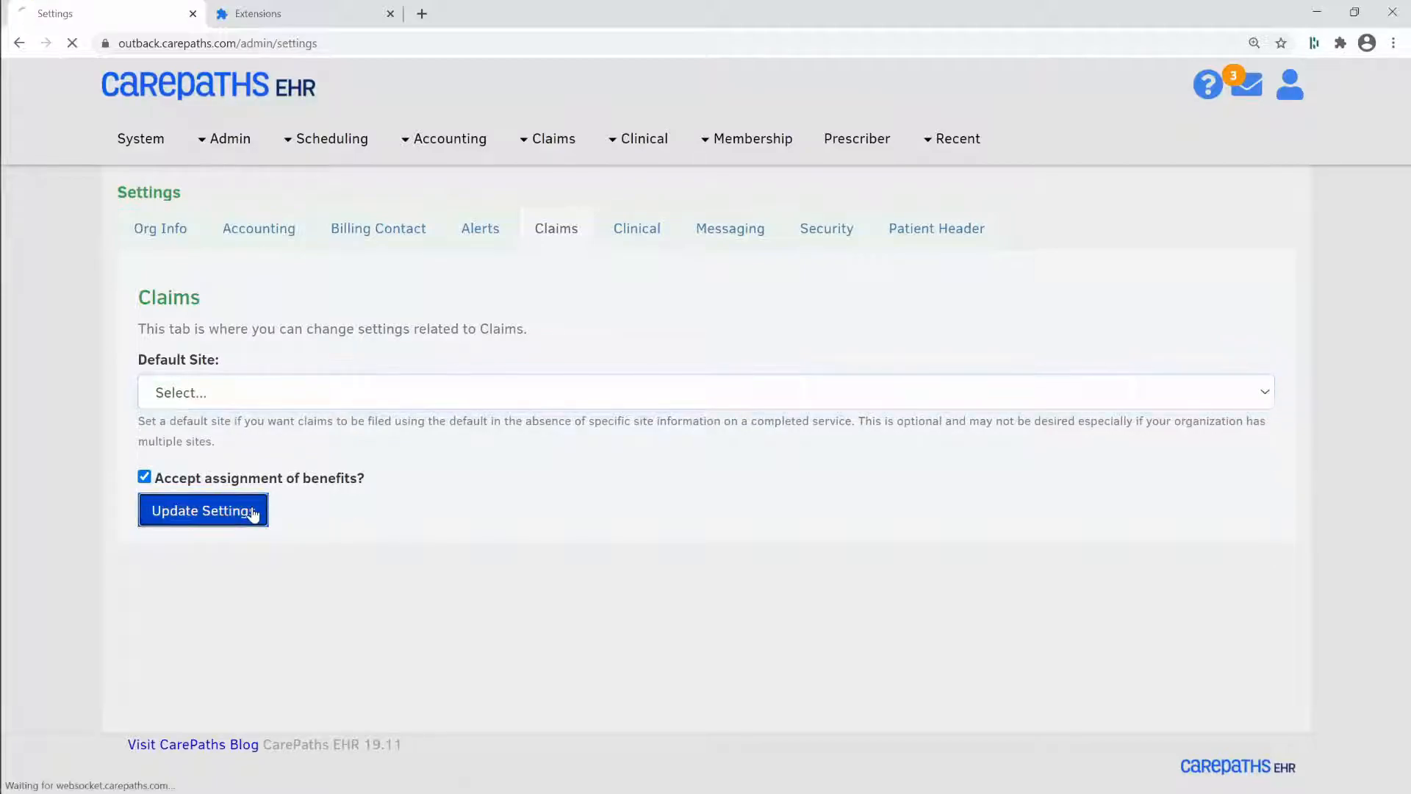